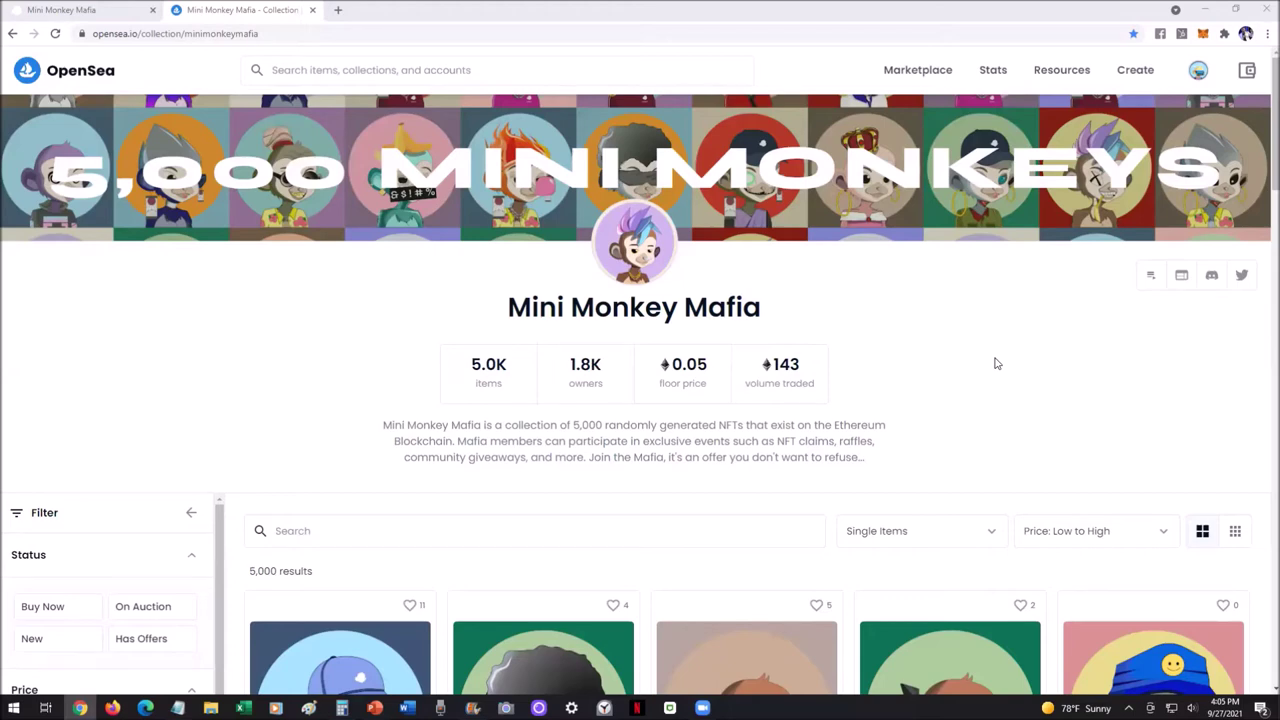
Scroll up and down through the Mini Monkey Mafia collection grid on OpenSea
{"action": "scroll", "coordinate": [980, 371], "scroll_direction": "down", "scroll_amount": 3}
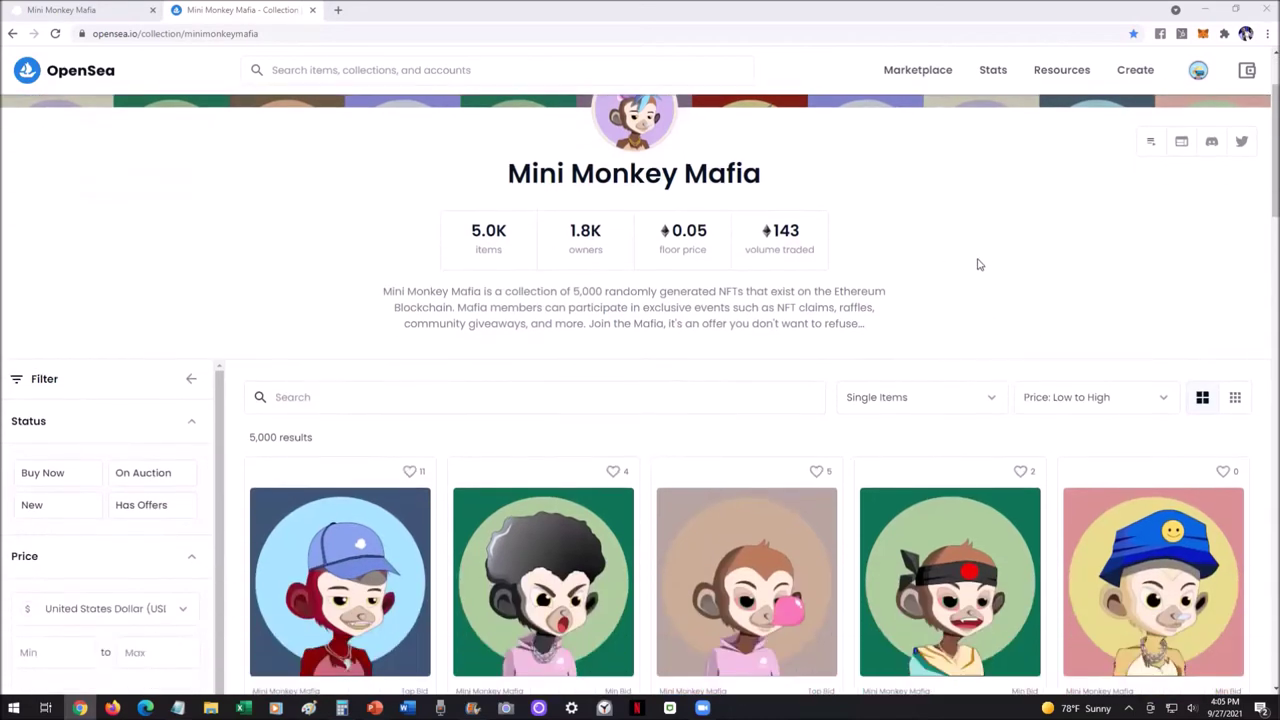
{"action": "scroll", "coordinate": [975, 285], "scroll_direction": "down", "scroll_amount": 6}
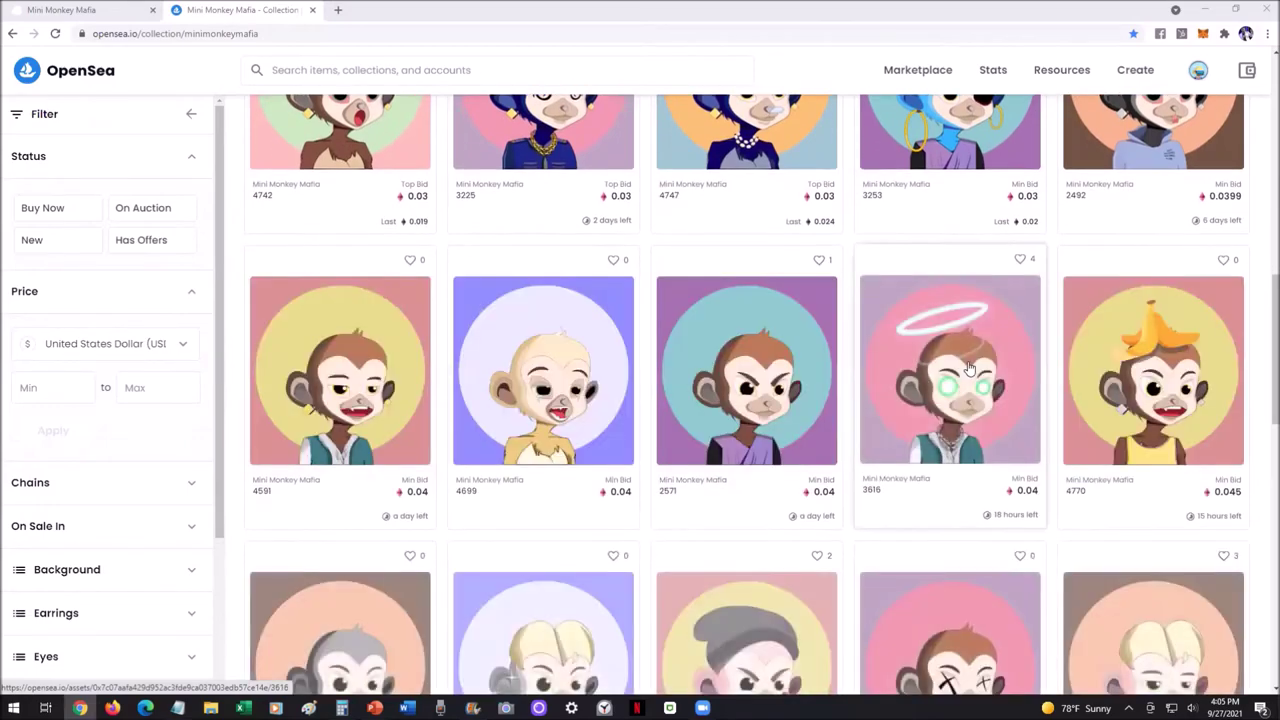
{"action": "scroll", "coordinate": [965, 336], "scroll_direction": "down", "scroll_amount": 1}
{"action": "scroll", "coordinate": [960, 334], "scroll_direction": "down", "scroll_amount": 2}
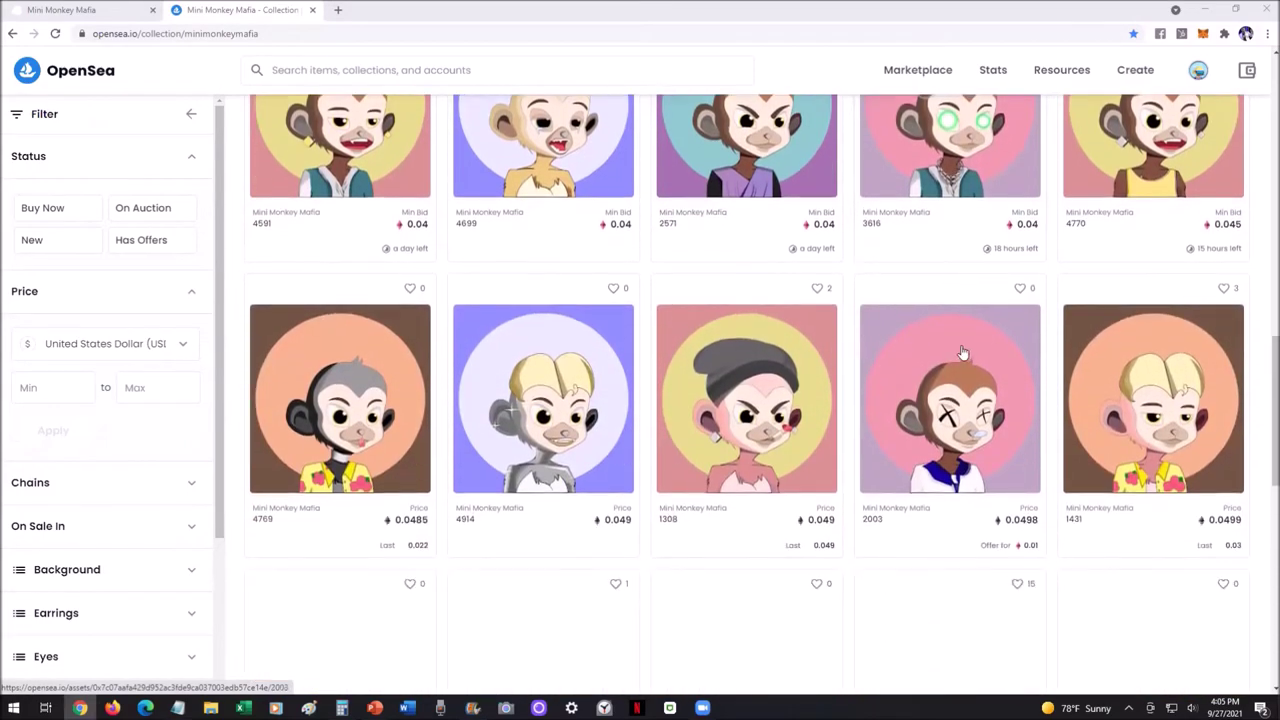
{"action": "scroll", "coordinate": [962, 345], "scroll_direction": "up", "scroll_amount": 6}
{"action": "scroll", "coordinate": [960, 350], "scroll_direction": "up", "scroll_amount": 10}
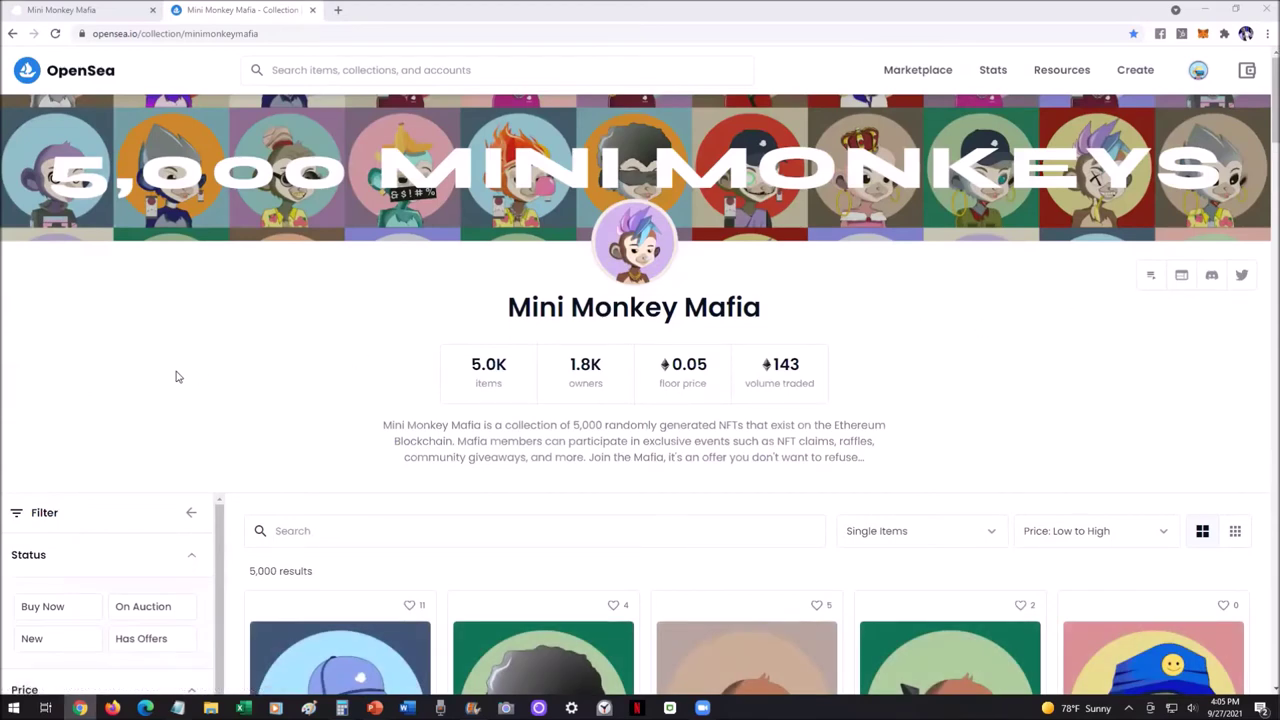
{"action": "scroll", "coordinate": [208, 360], "scroll_direction": "down", "scroll_amount": 2}
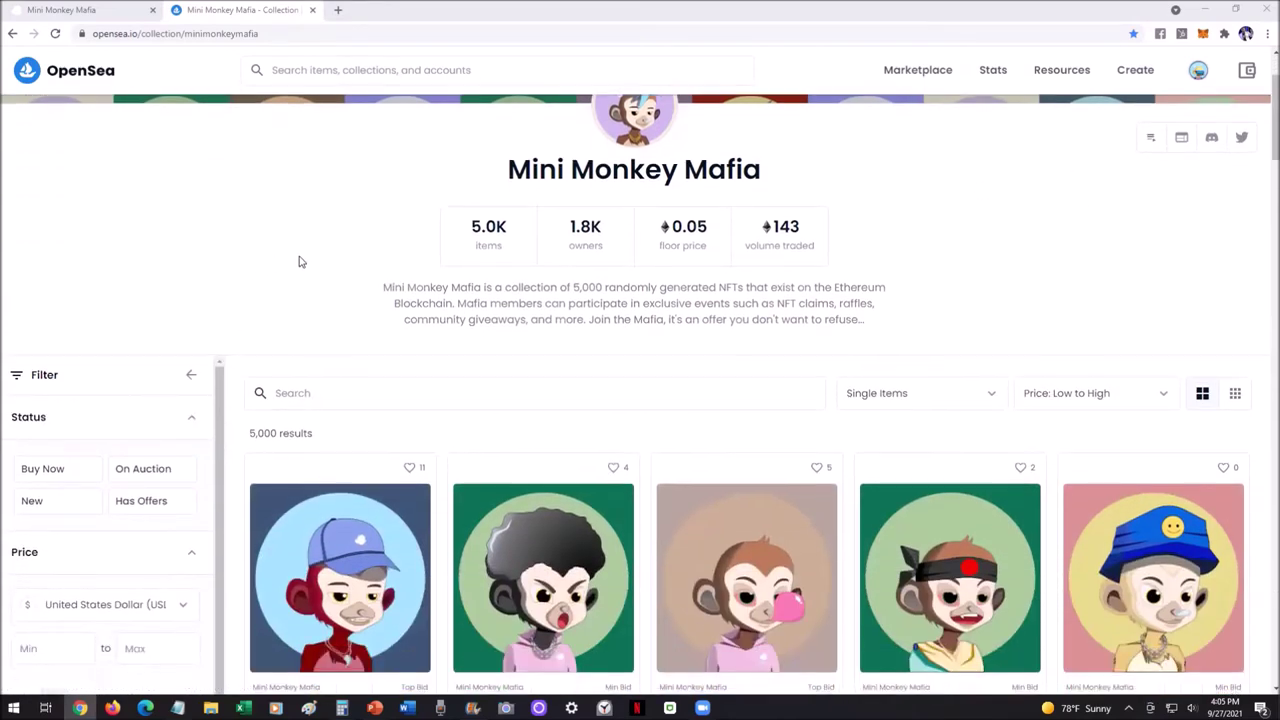
{"action": "scroll", "coordinate": [320, 255], "scroll_direction": "down", "scroll_amount": 1}
{"action": "scroll", "coordinate": [400, 250], "scroll_direction": "up", "scroll_amount": 3}
{"action": "mouse_move", "coordinate": [1197, 71]}
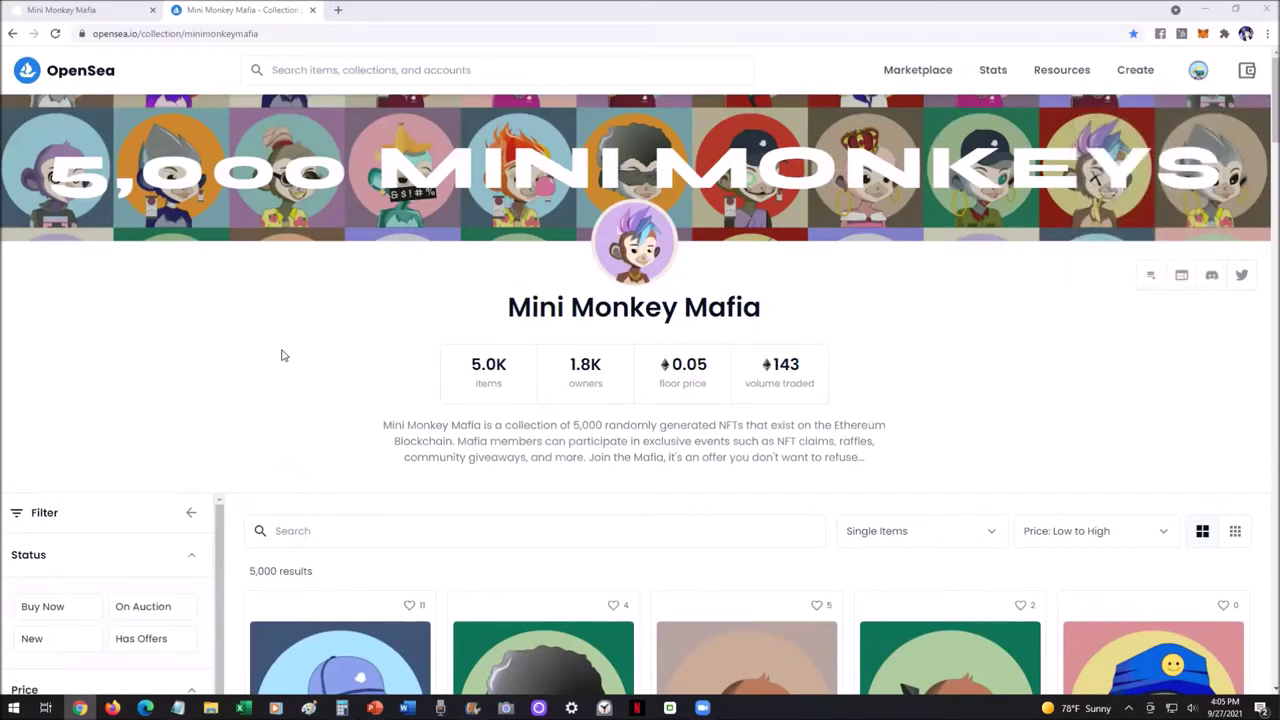
{"action": "scroll", "coordinate": [311, 343], "scroll_direction": "down", "scroll_amount": 5}
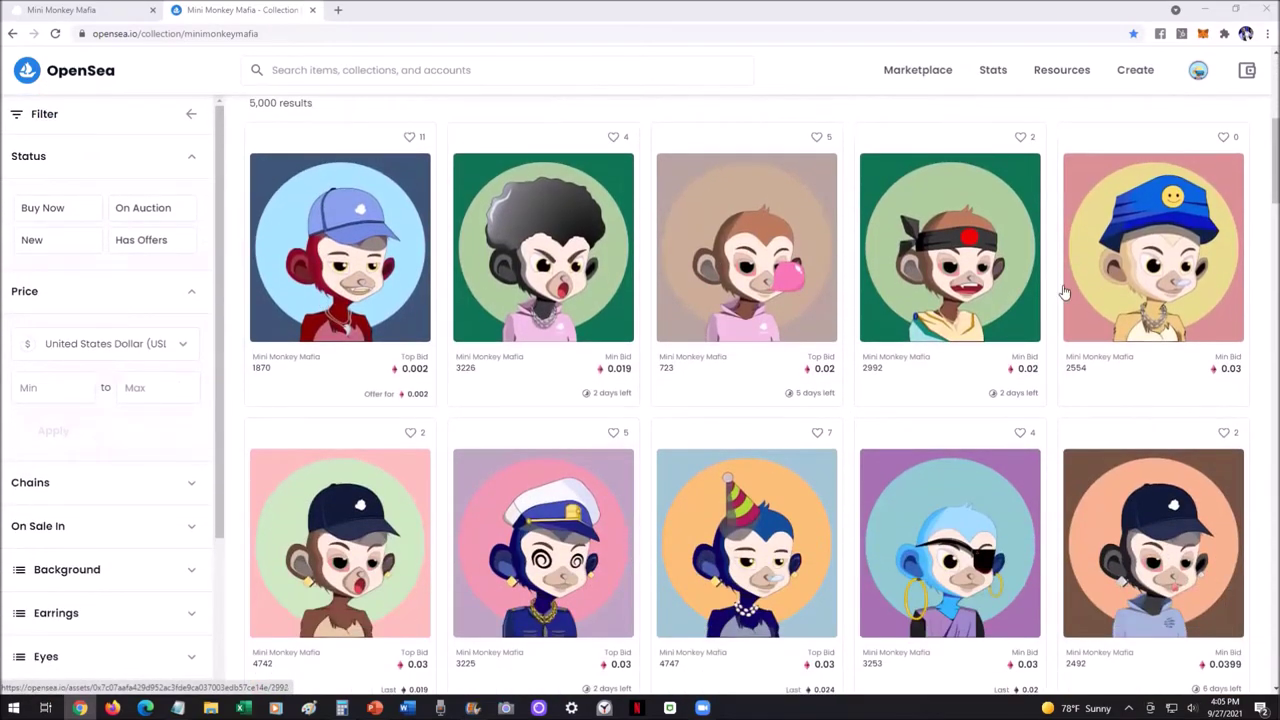
{"action": "scroll", "coordinate": [662, 290], "scroll_direction": "up", "scroll_amount": 5}
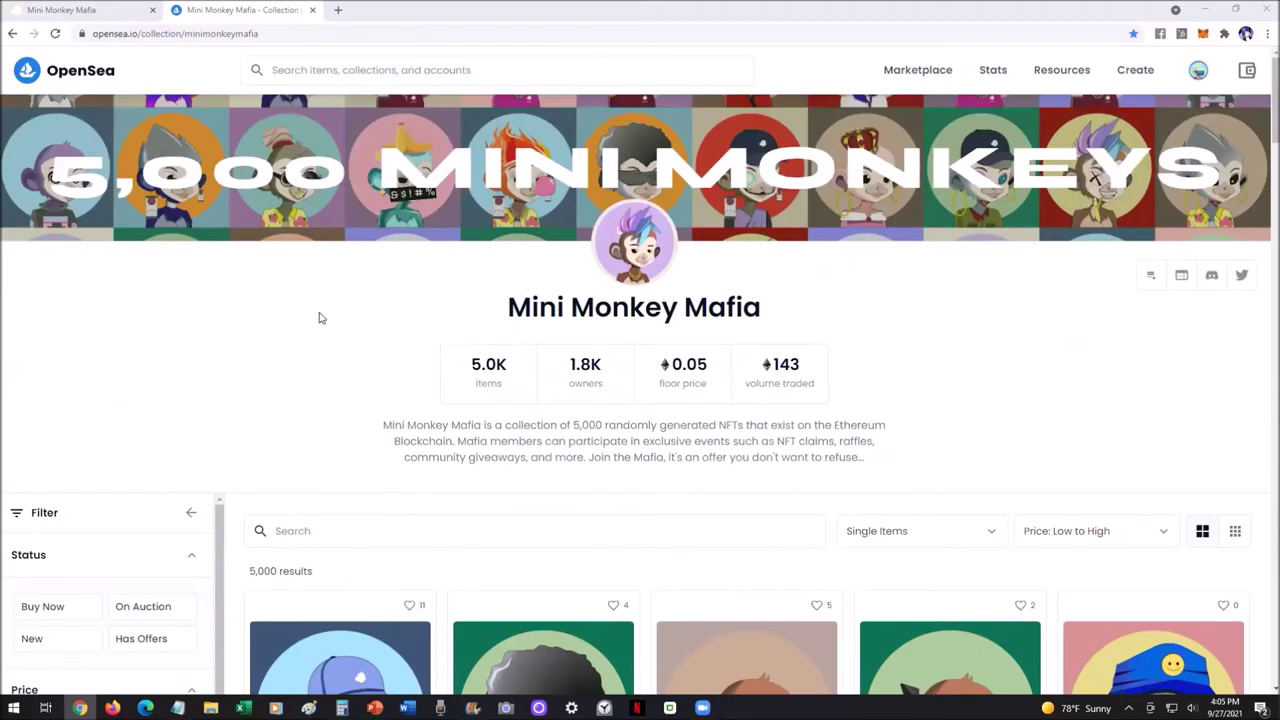
{"action": "scroll", "coordinate": [365, 316], "scroll_direction": "down", "scroll_amount": 5}
On monkeymafia.co, follow 'Buy on OpenSea' from the 5,000 Mini Monkeys section
{"action": "left_click", "coordinate": [93, 9]}
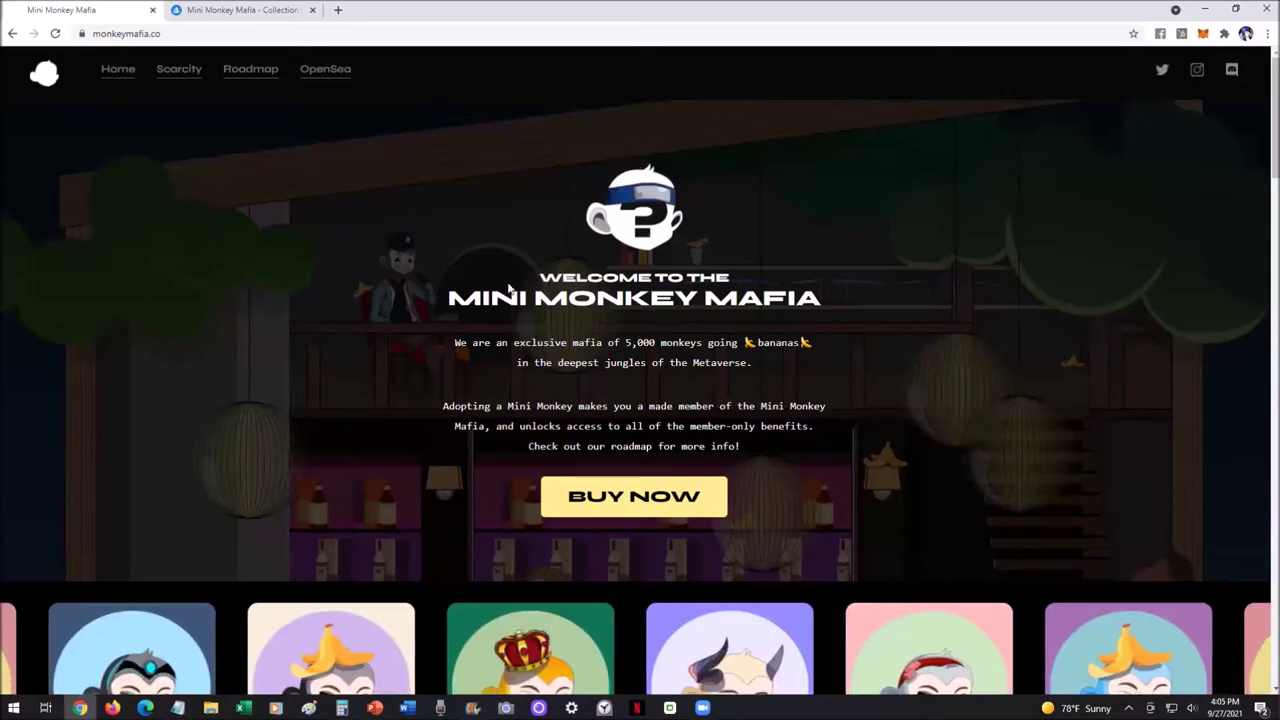
{"action": "scroll", "coordinate": [400, 289], "scroll_direction": "down", "scroll_amount": 5}
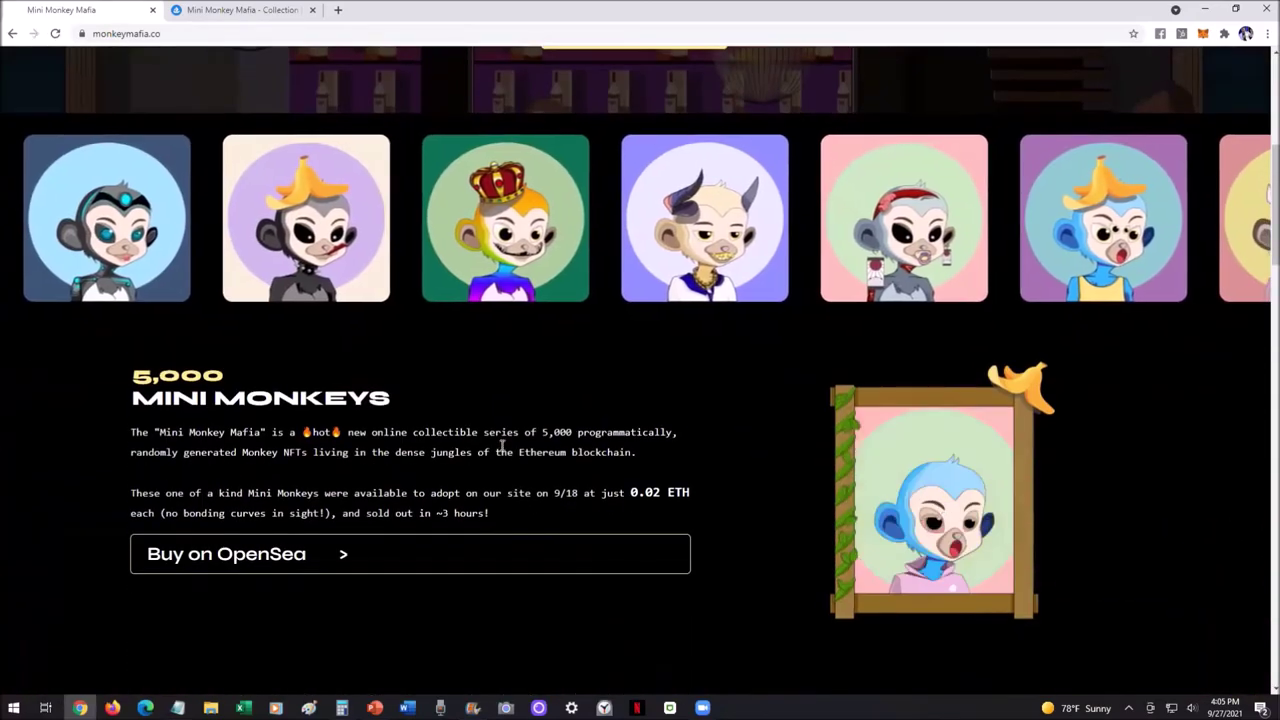
{"action": "scroll", "coordinate": [518, 412], "scroll_direction": "up", "scroll_amount": 5}
{"action": "scroll", "coordinate": [518, 412], "scroll_direction": "down", "scroll_amount": 5}
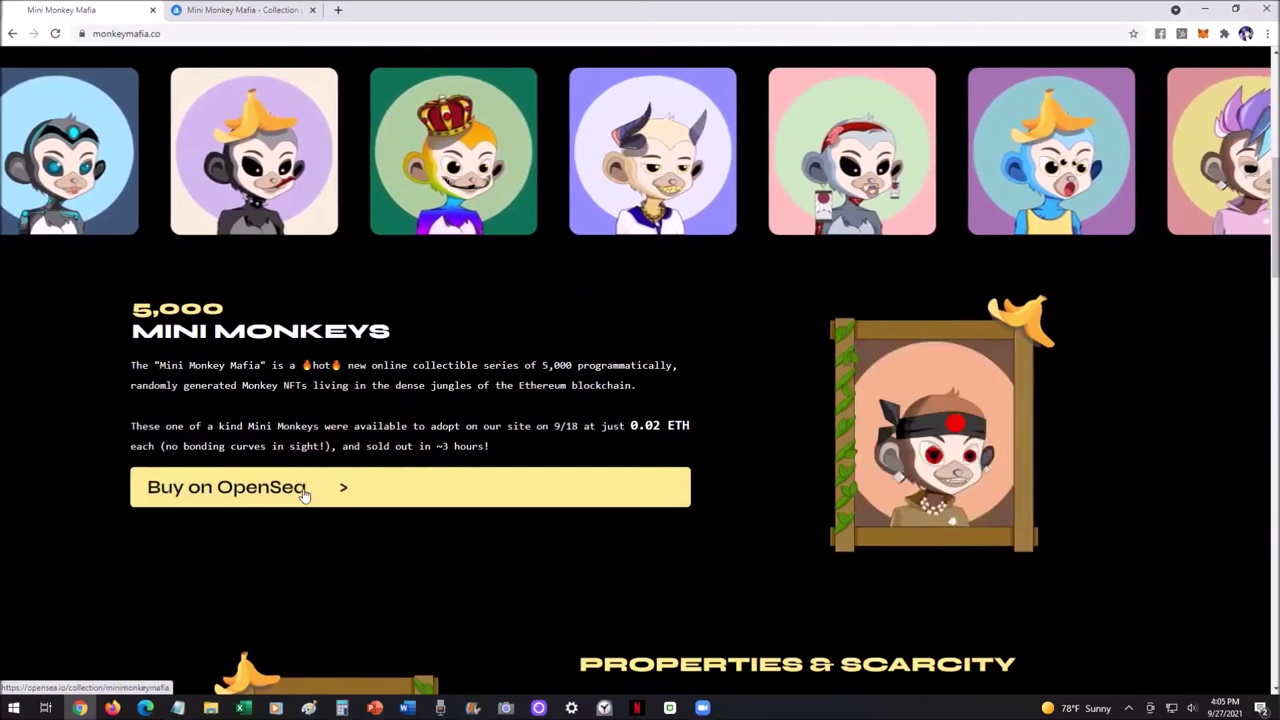
{"action": "left_click", "coordinate": [305, 491]}
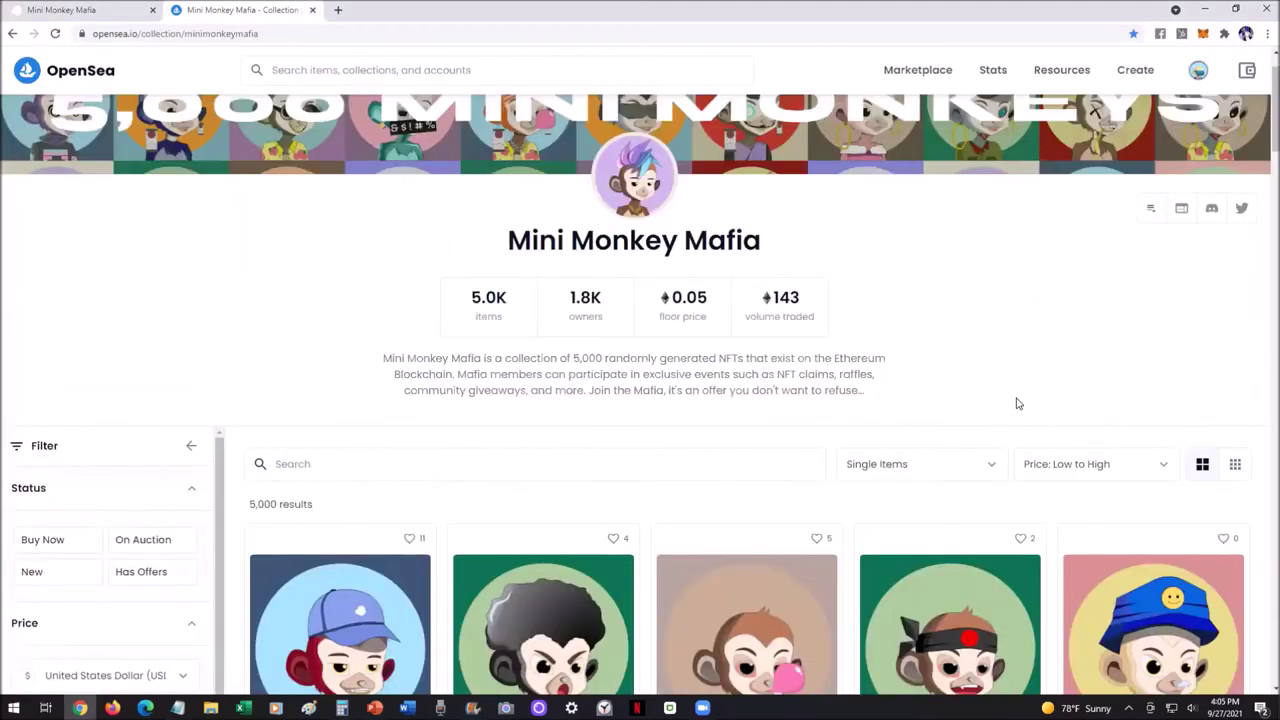
{"action": "scroll", "coordinate": [1014, 403], "scroll_direction": "down", "scroll_amount": 5}
{"action": "scroll", "coordinate": [733, 420], "scroll_direction": "down", "scroll_amount": 2}
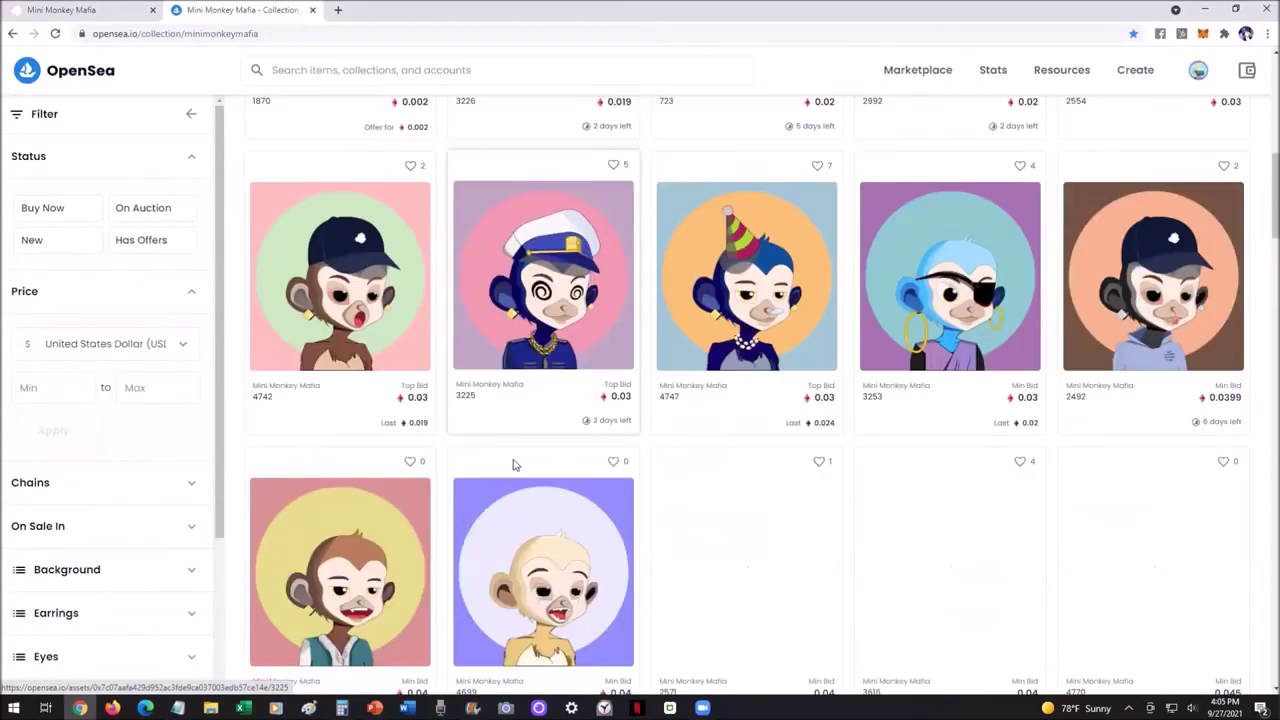
{"action": "scroll", "coordinate": [709, 503], "scroll_direction": "up", "scroll_amount": 6}
{"action": "scroll", "coordinate": [744, 480], "scroll_direction": "up", "scroll_amount": 1}
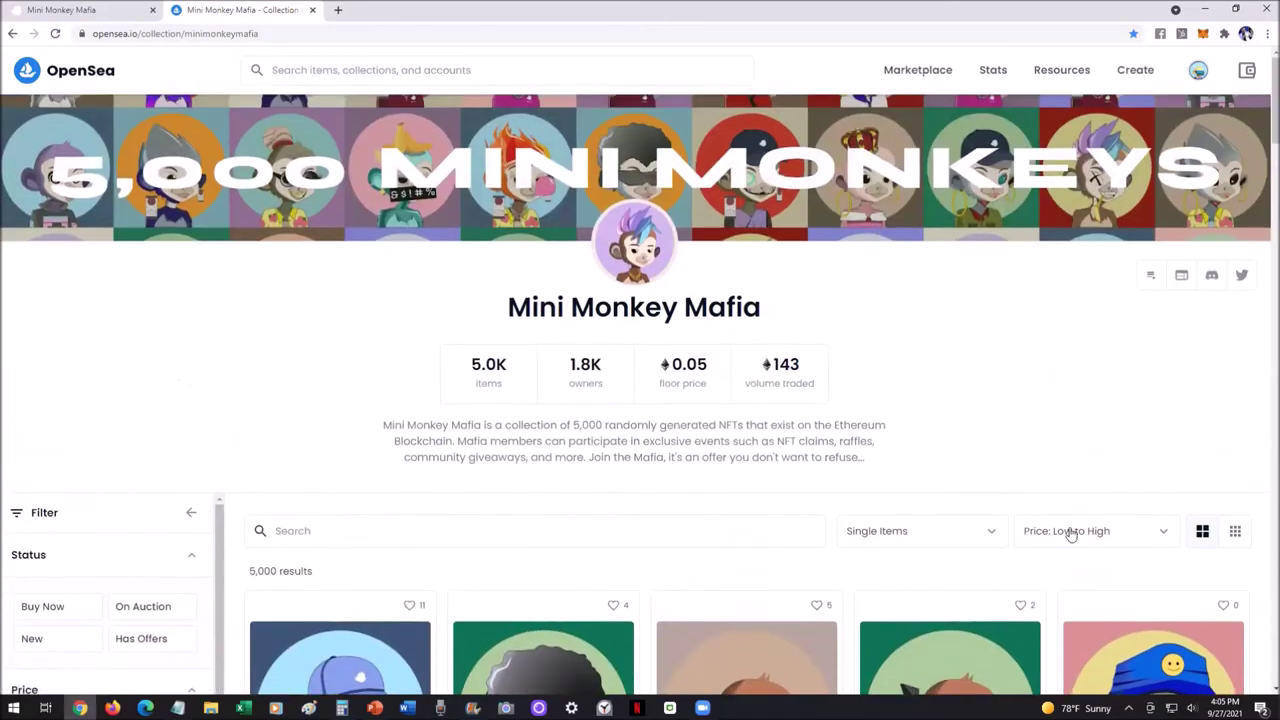
{"action": "left_click", "coordinate": [1100, 538]}
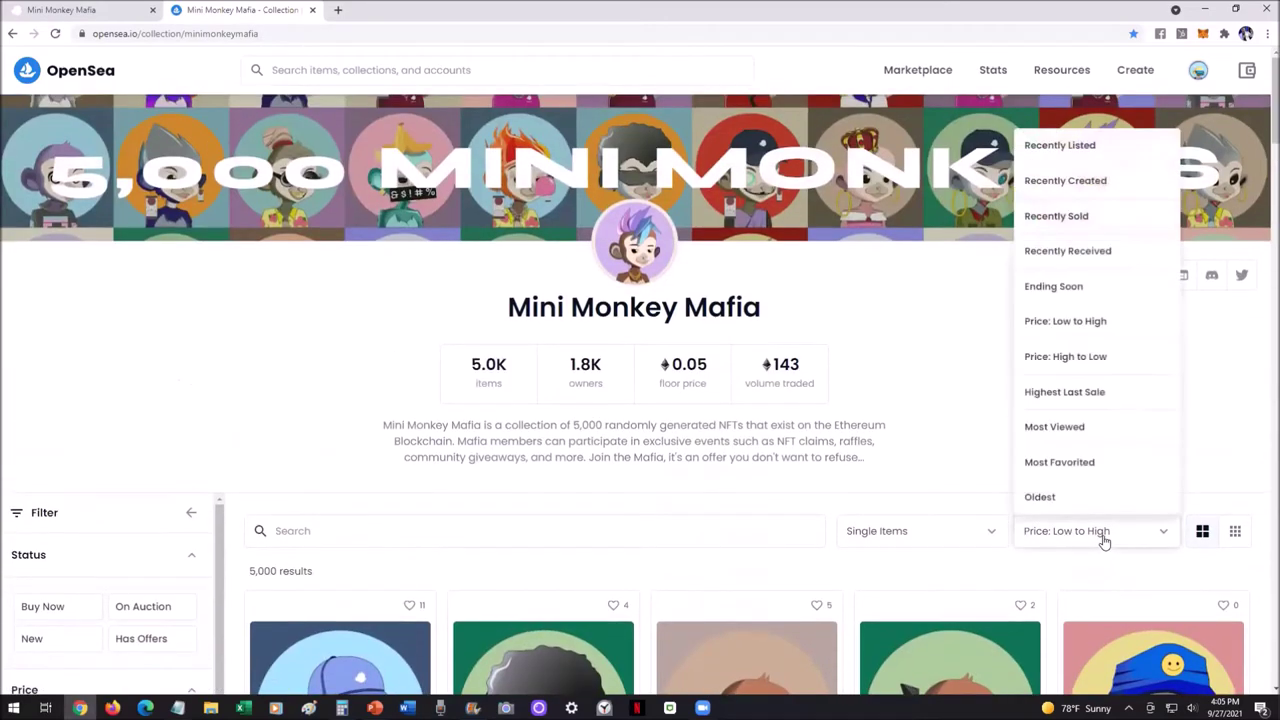
{"action": "left_click", "coordinate": [1097, 538]}
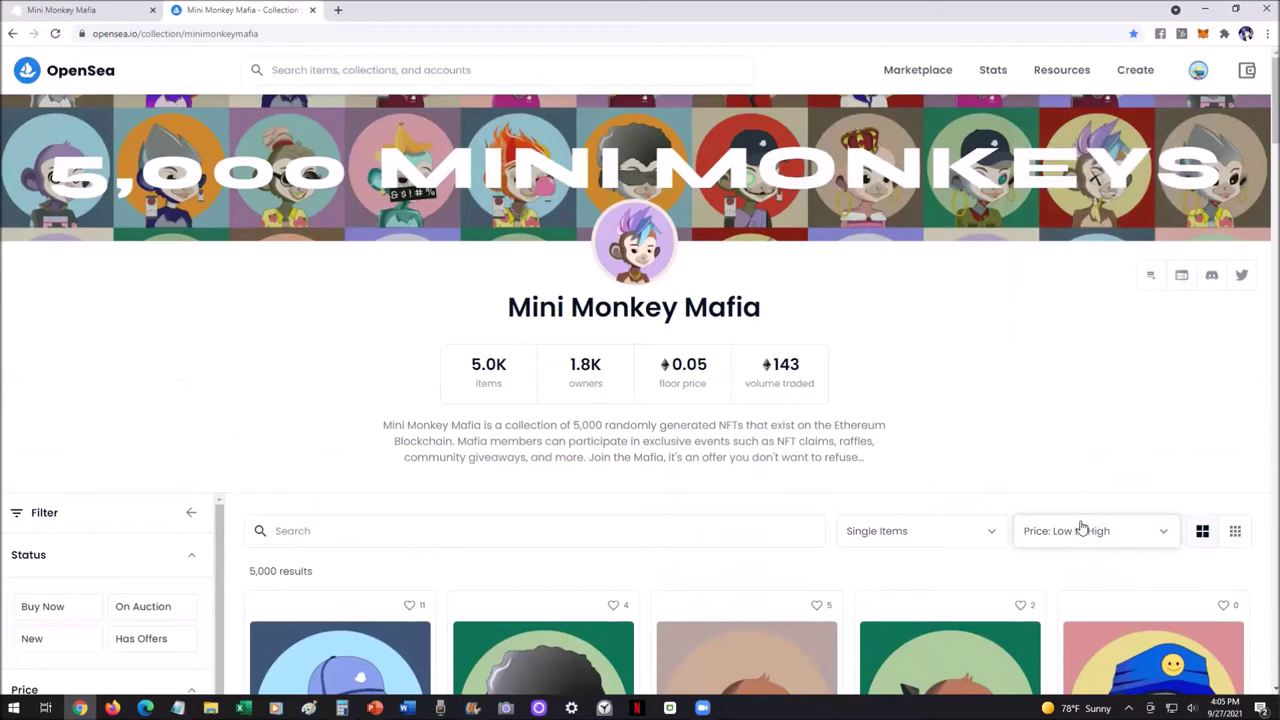
{"action": "scroll", "coordinate": [980, 320], "scroll_direction": "down", "scroll_amount": 2}
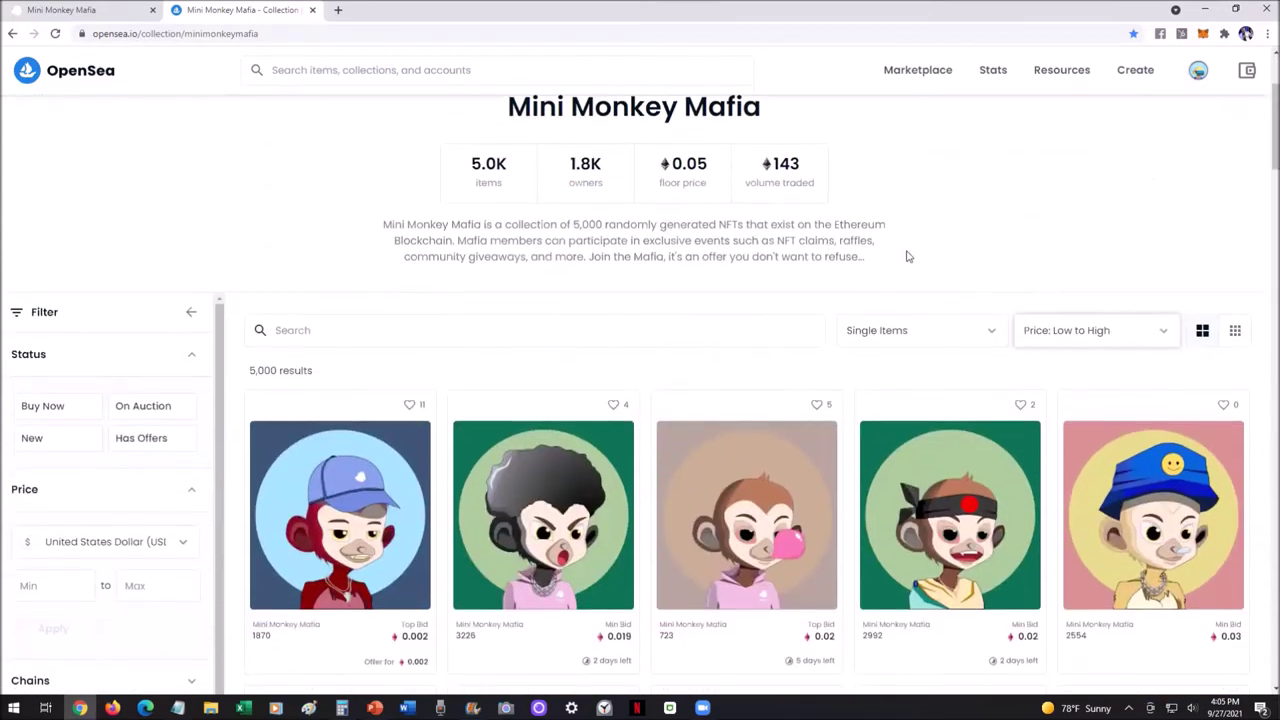
{"action": "scroll", "coordinate": [976, 217], "scroll_direction": "up", "scroll_amount": 2}
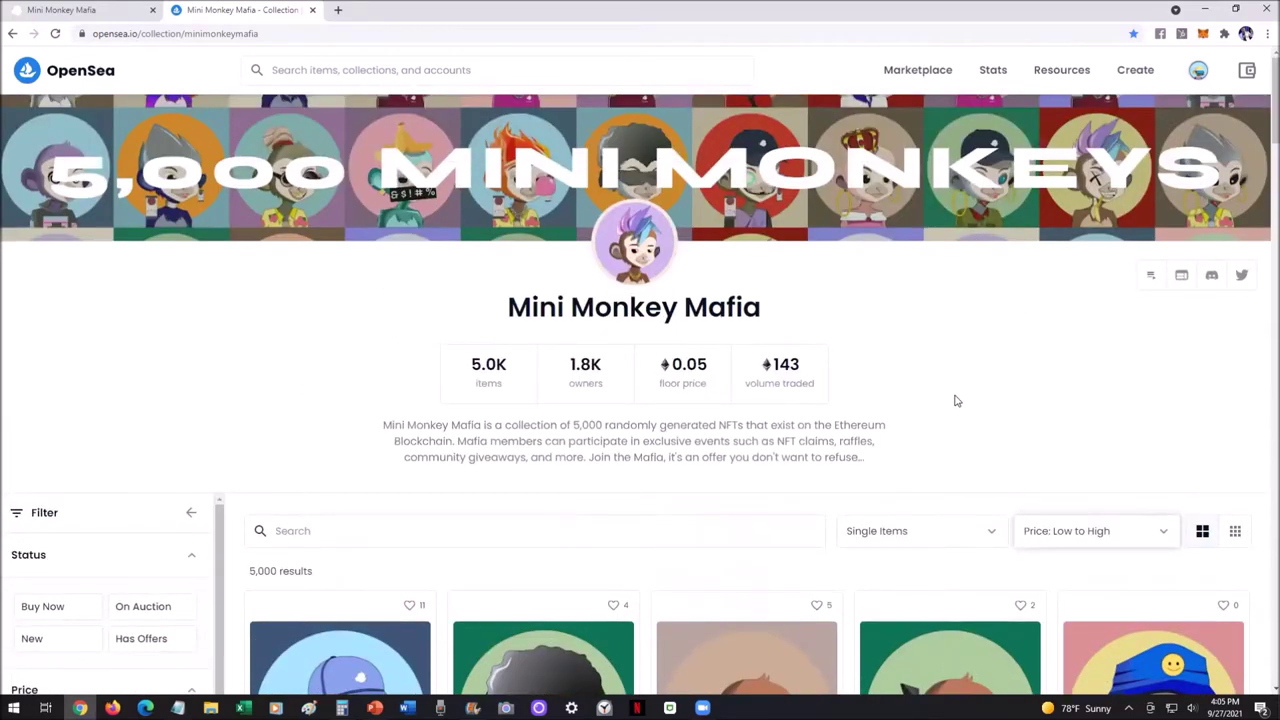
{"action": "scroll", "coordinate": [974, 354], "scroll_direction": "down", "scroll_amount": 4}
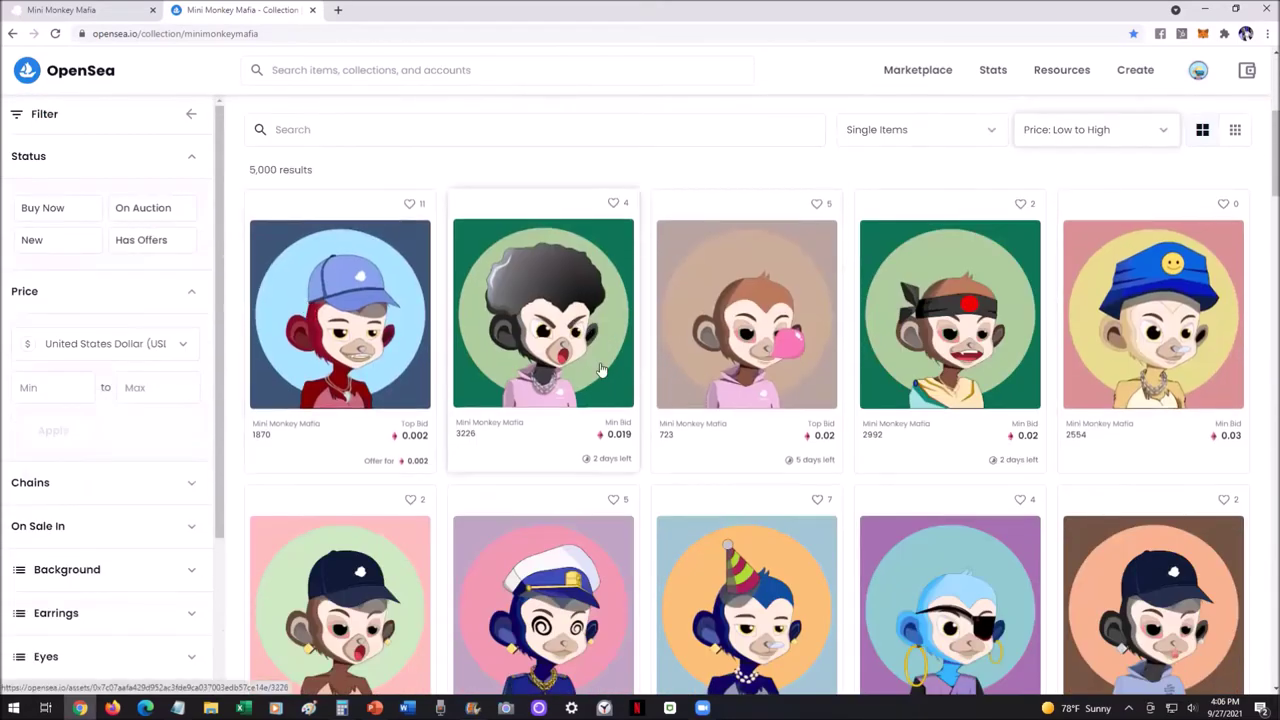
{"action": "scroll", "coordinate": [596, 410], "scroll_direction": "up", "scroll_amount": 3}
{"action": "scroll", "coordinate": [596, 410], "scroll_direction": "up", "scroll_amount": 1}
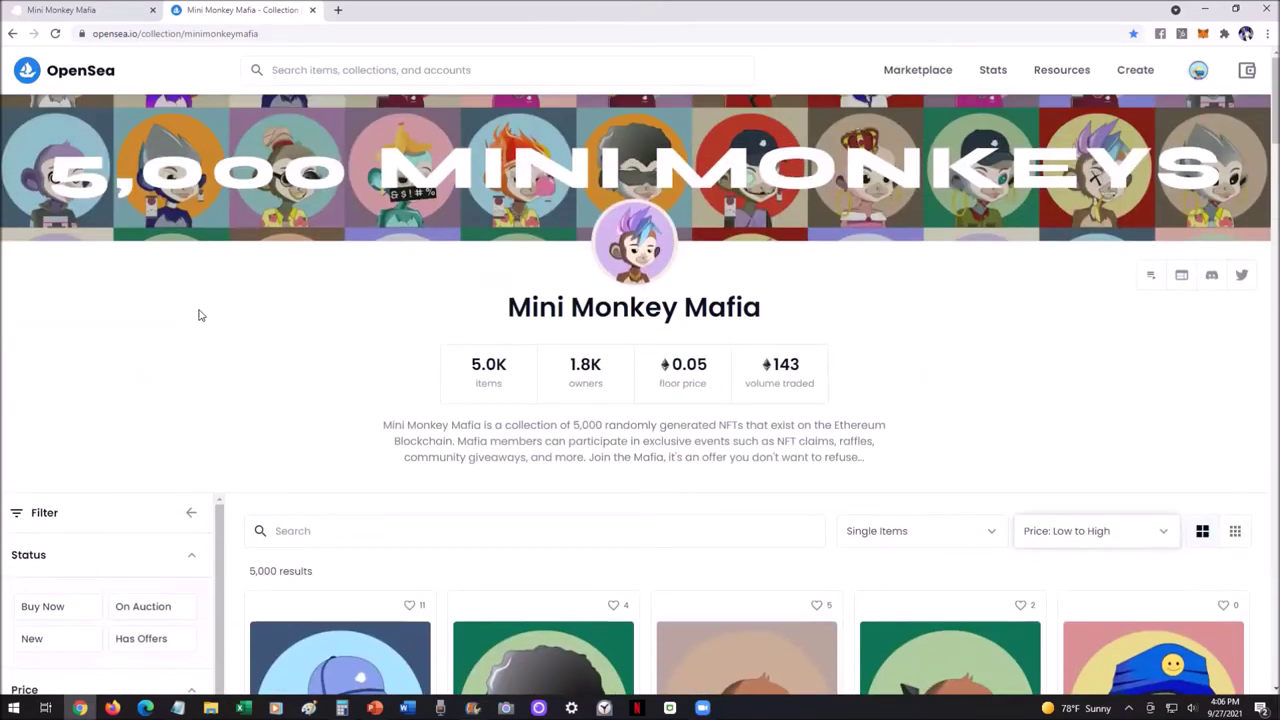
{"action": "left_click", "coordinate": [48, 609]}
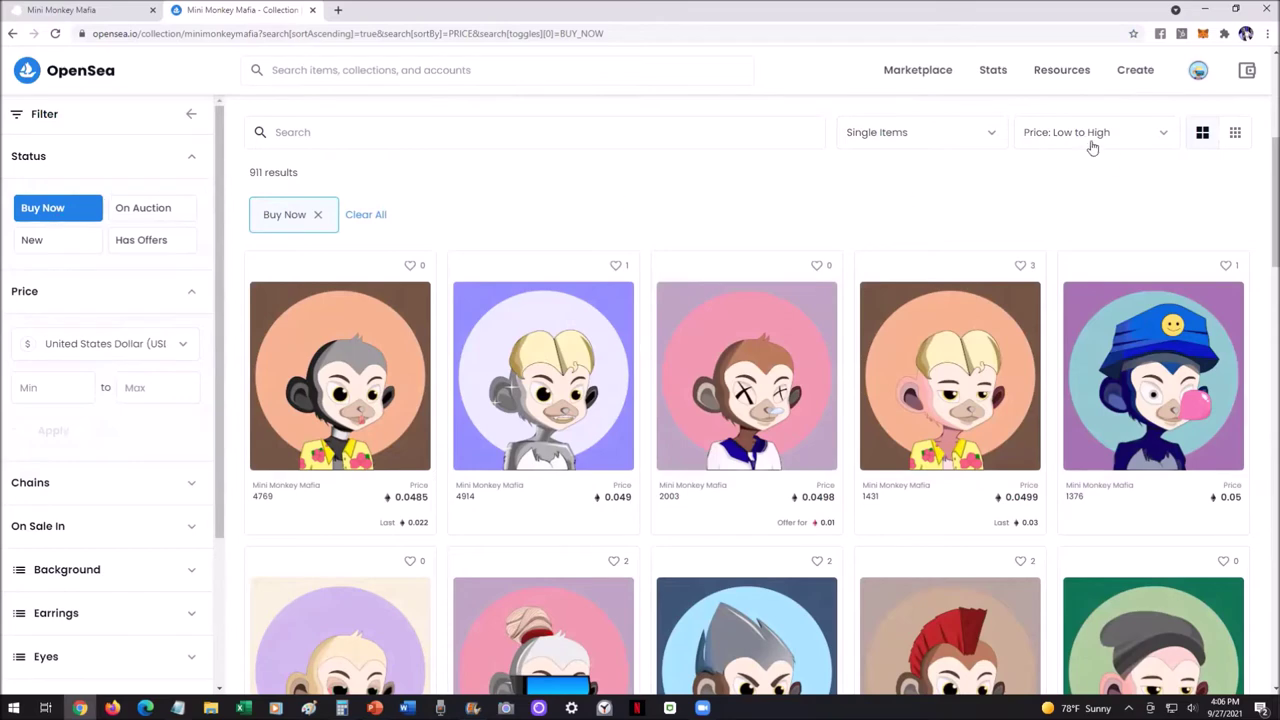
{"action": "scroll", "coordinate": [1026, 471], "scroll_direction": "up", "scroll_amount": 3}
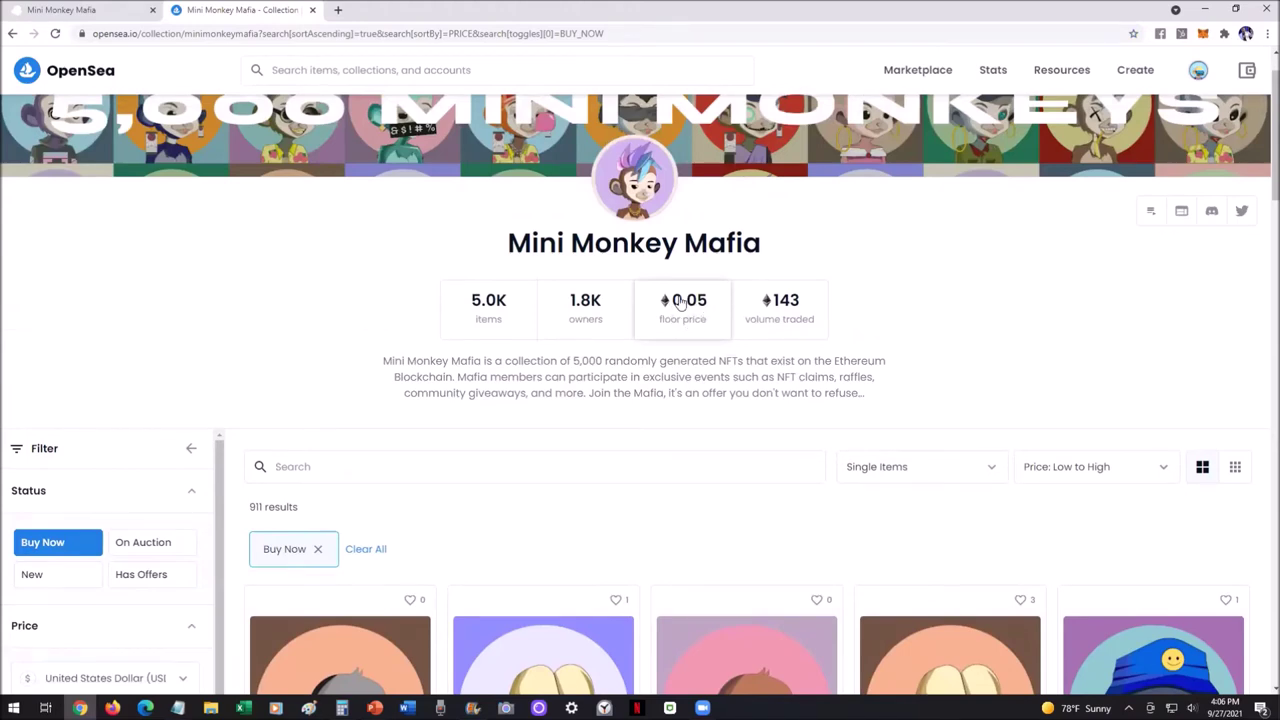
{"action": "scroll", "coordinate": [531, 458], "scroll_direction": "down", "scroll_amount": 3}
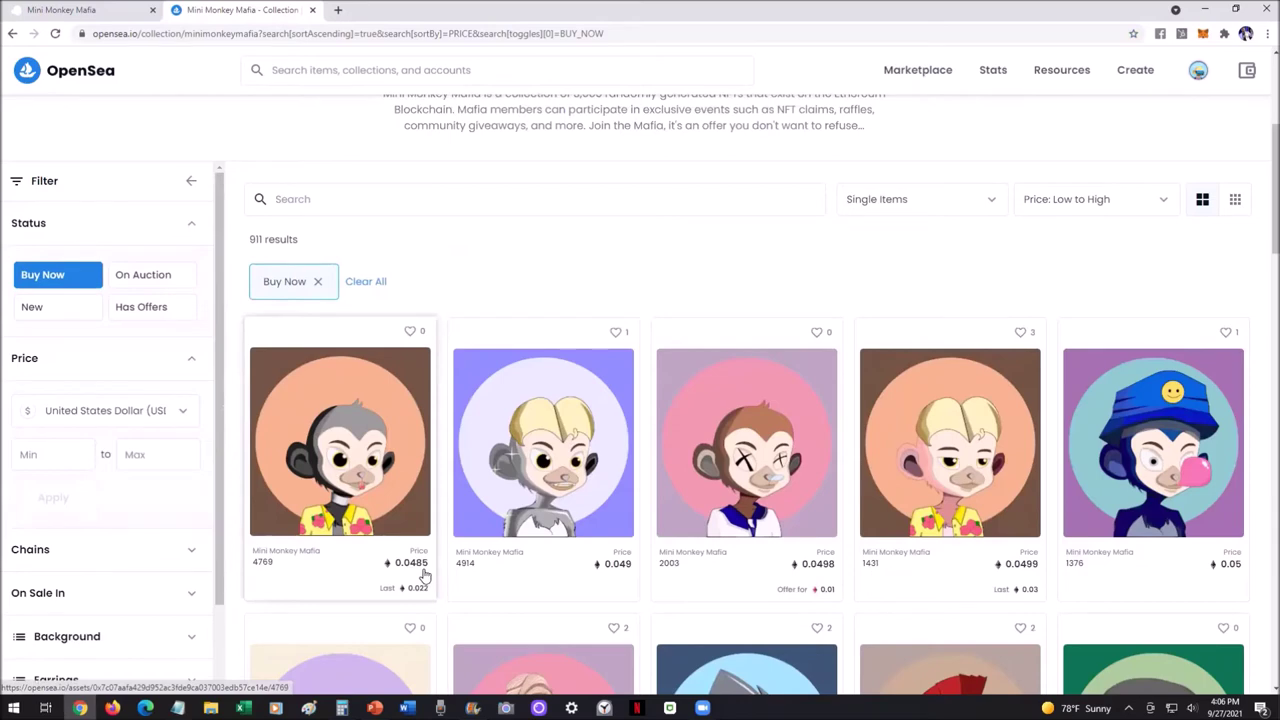
{"action": "scroll", "coordinate": [660, 247], "scroll_direction": "up", "scroll_amount": 2}
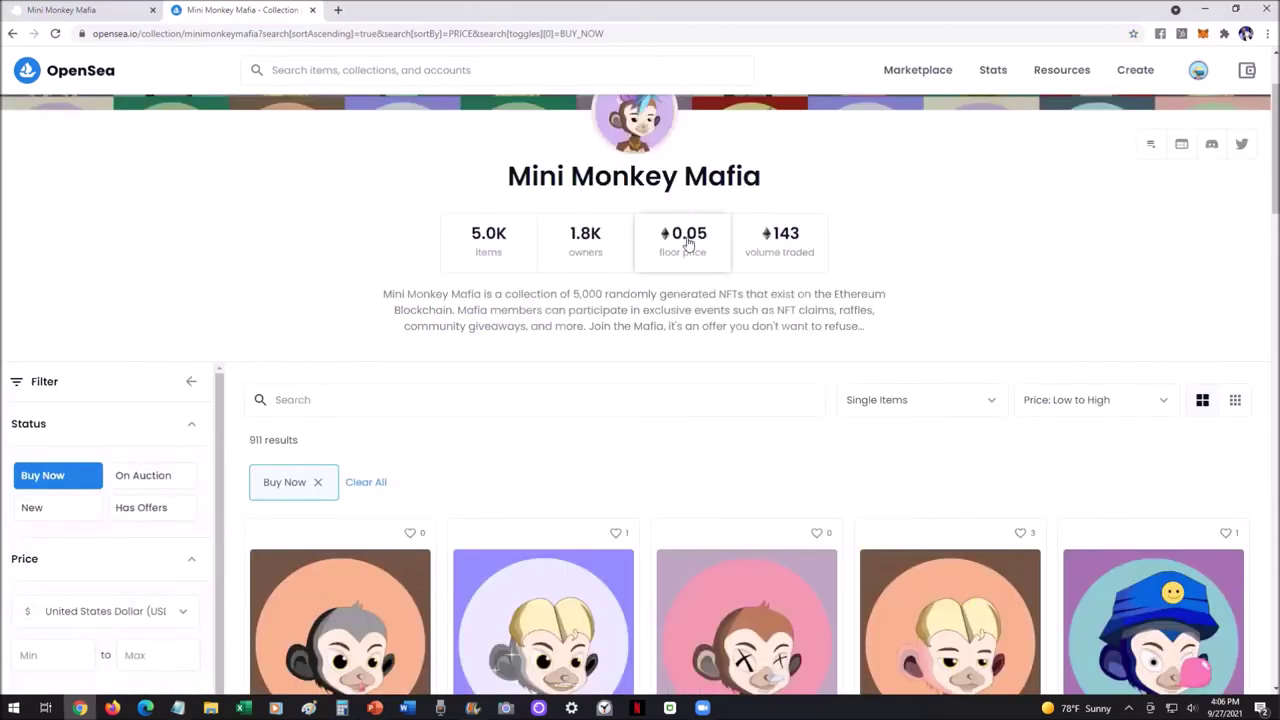
{"action": "scroll", "coordinate": [486, 443], "scroll_direction": "down", "scroll_amount": 3}
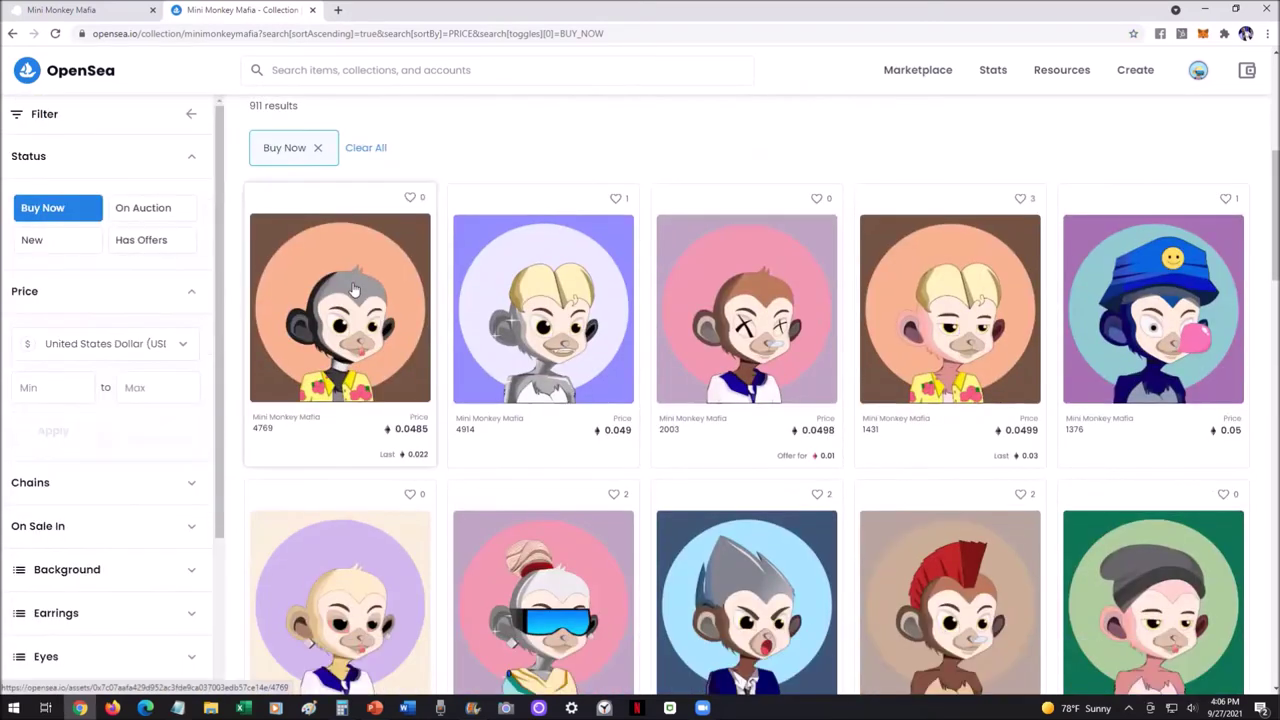
Open the Mini Monkey Mafia #4769 item page, listed at 0.0485, and scroll through it
{"action": "left_click", "coordinate": [347, 338]}
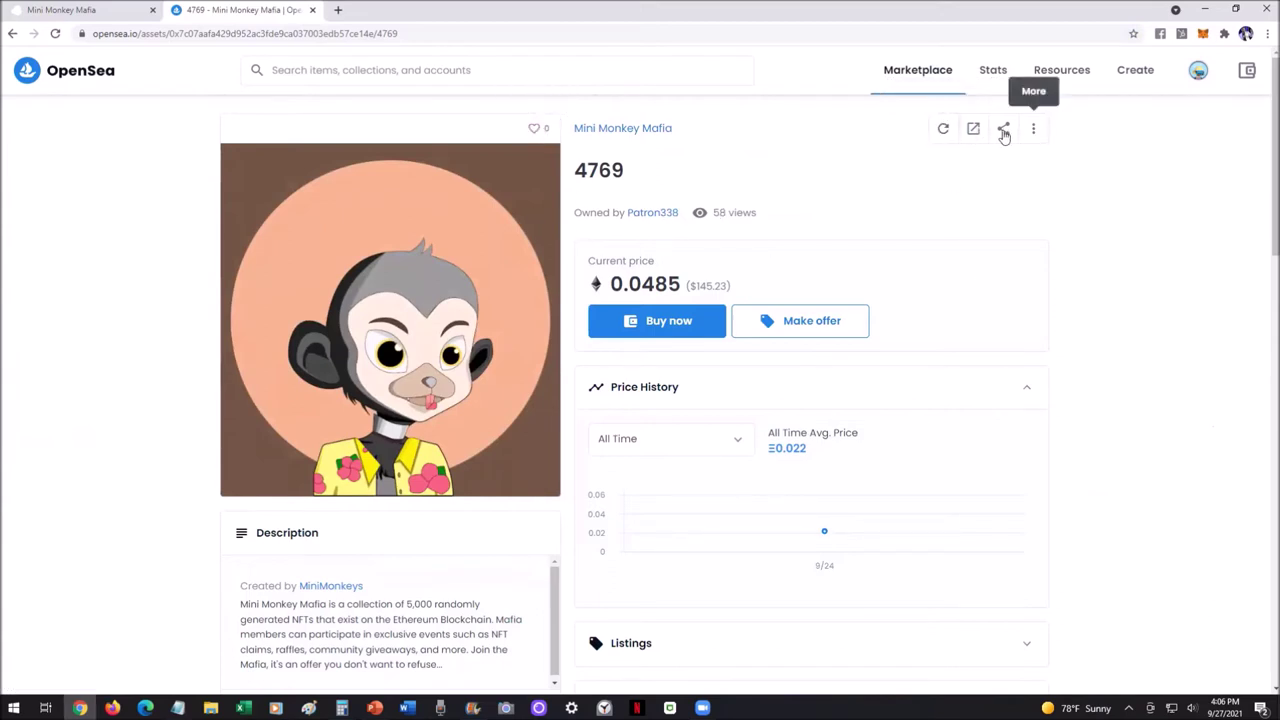
{"action": "scroll", "coordinate": [613, 289], "scroll_direction": "down", "scroll_amount": 5}
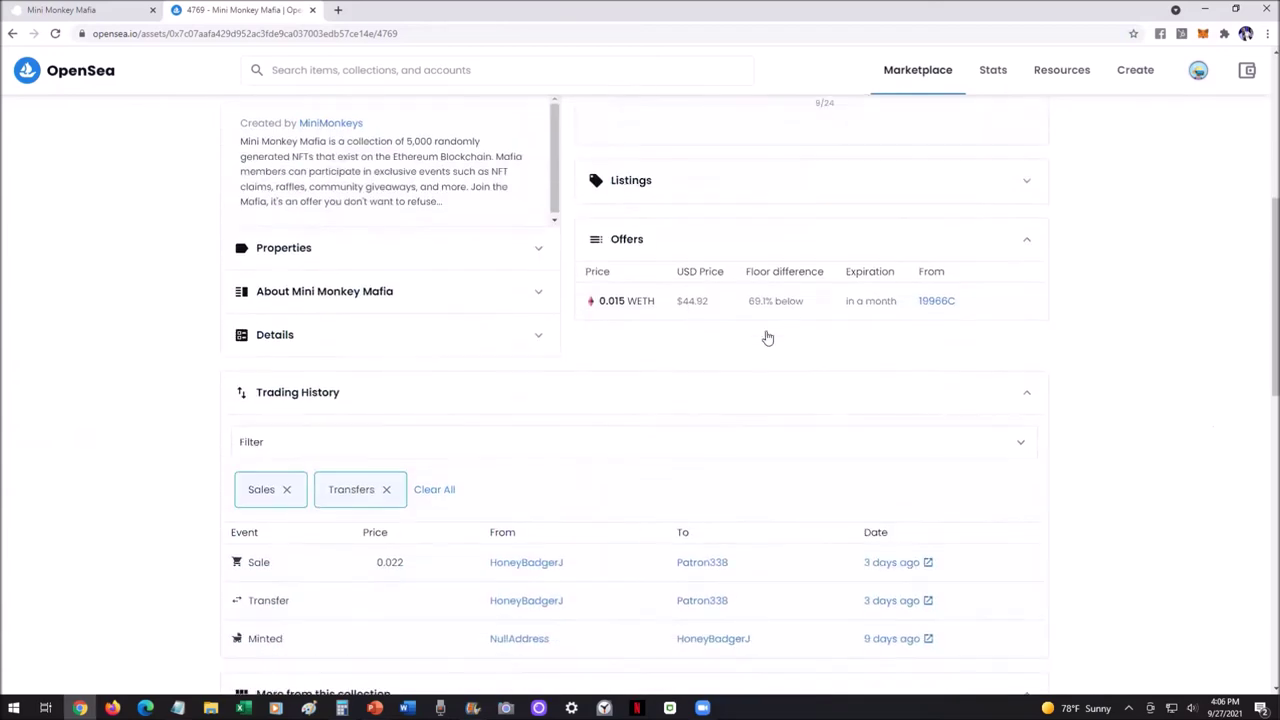
{"action": "scroll", "coordinate": [133, 372], "scroll_direction": "down", "scroll_amount": 3}
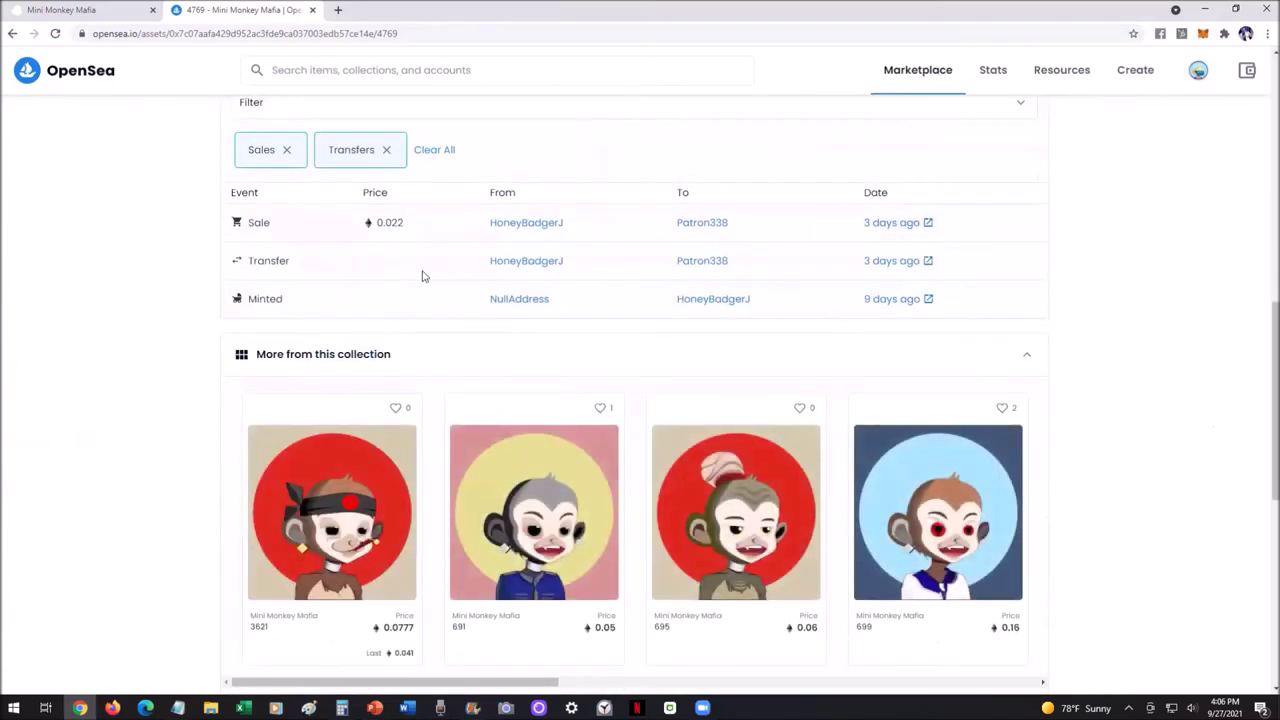
{"action": "scroll", "coordinate": [131, 354], "scroll_direction": "up", "scroll_amount": 6}
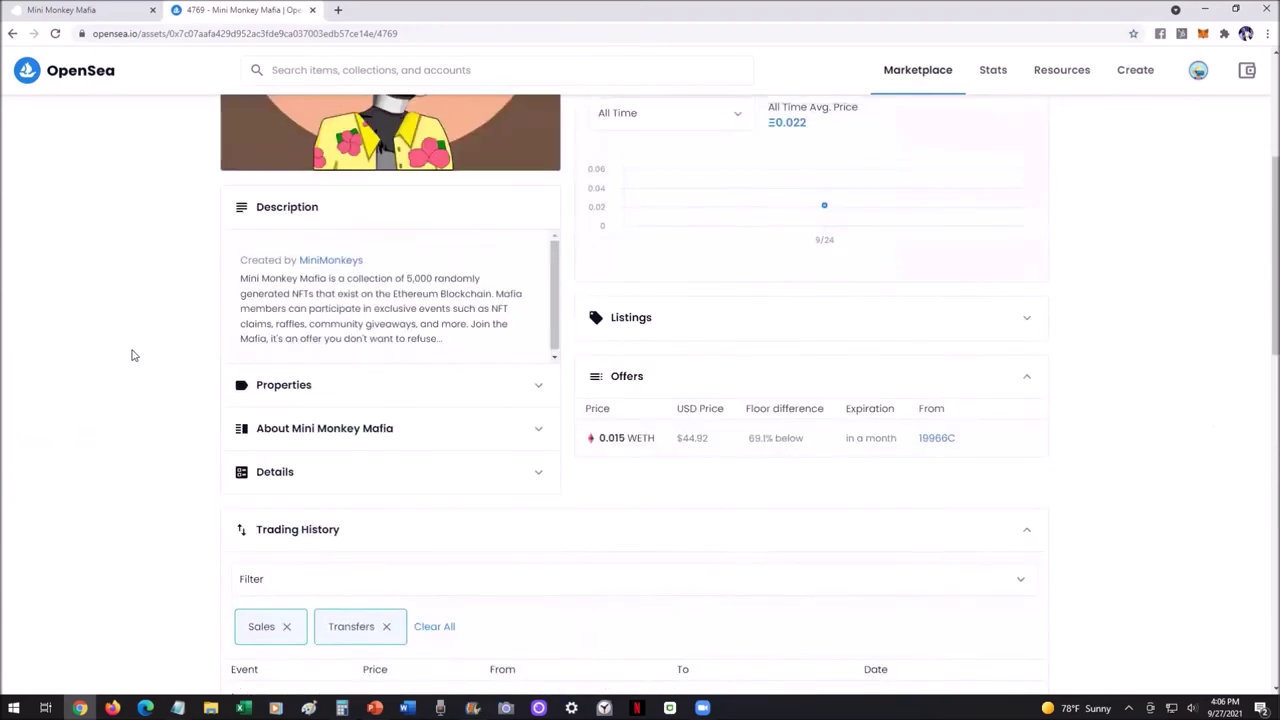
Expand Properties to show the monkey's five traits
{"action": "left_click", "coordinate": [537, 512]}
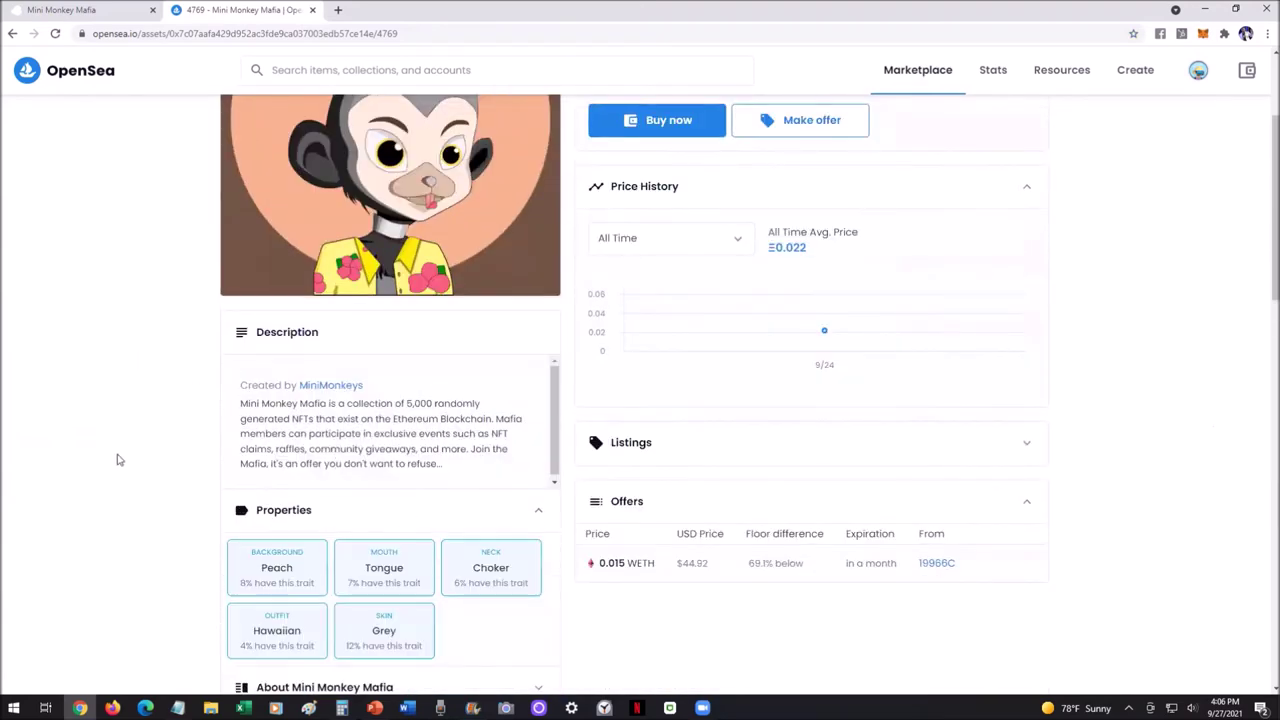
{"action": "scroll", "coordinate": [112, 460], "scroll_direction": "down", "scroll_amount": 2}
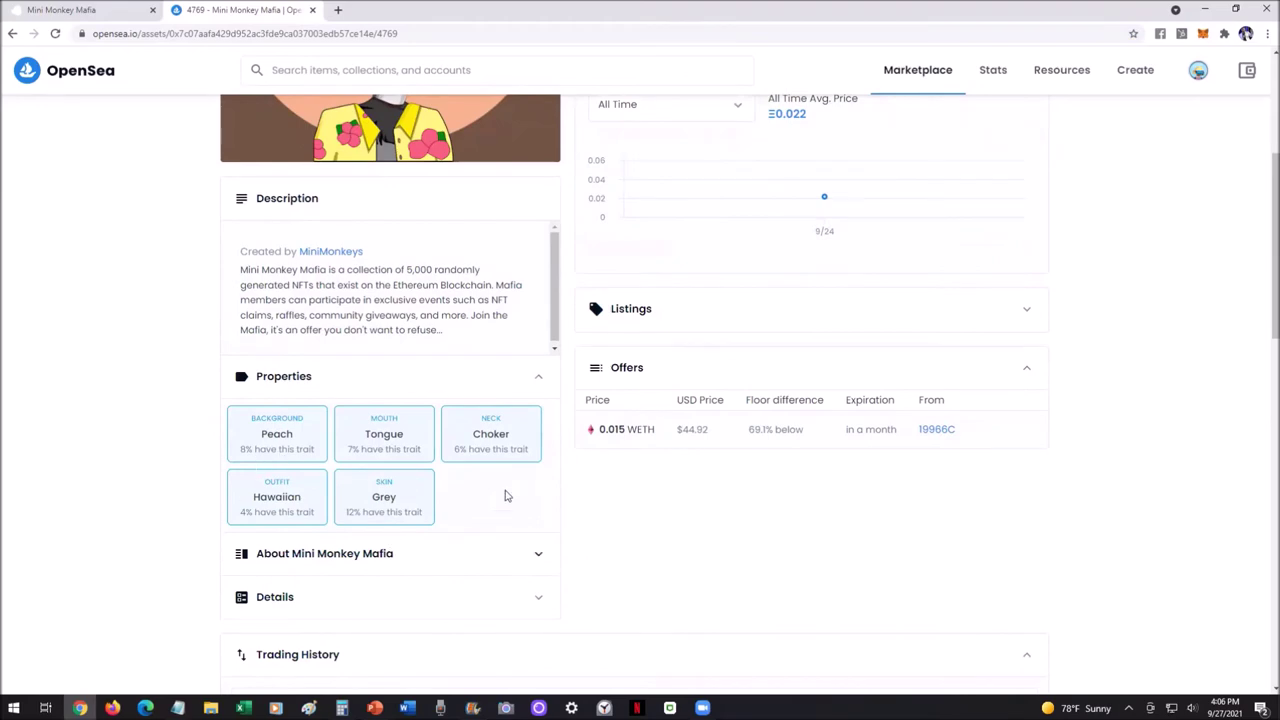
{"action": "scroll", "coordinate": [143, 504], "scroll_direction": "up", "scroll_amount": 3}
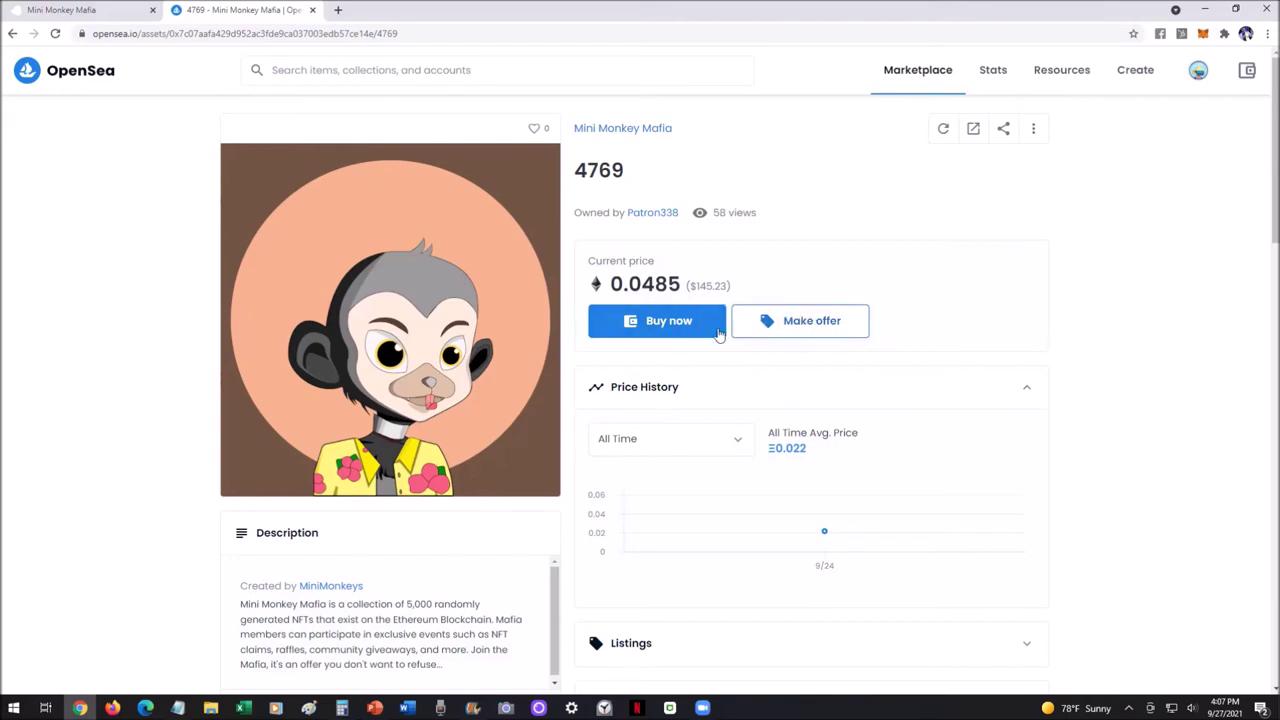
Buy #4769 now and tick 'I have reviewed this information' to reach the 0.0485 ETH checkout
{"action": "left_click", "coordinate": [661, 328]}
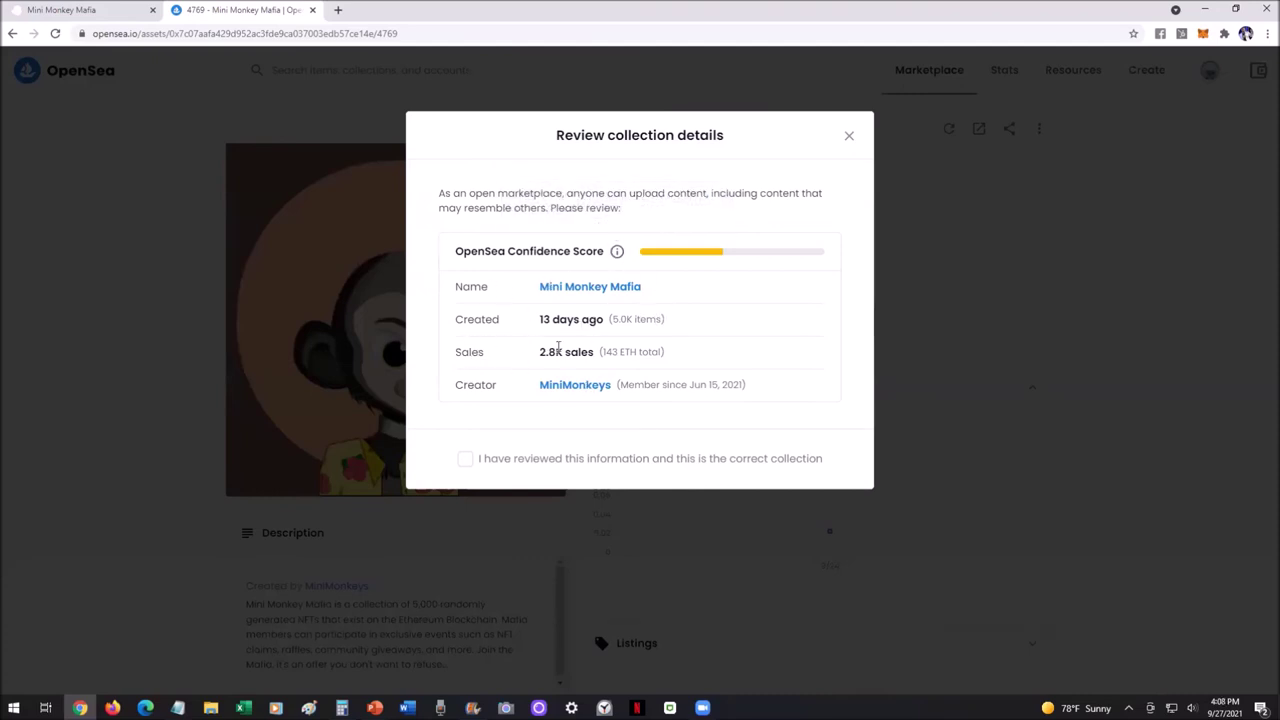
{"action": "left_click", "coordinate": [465, 458]}
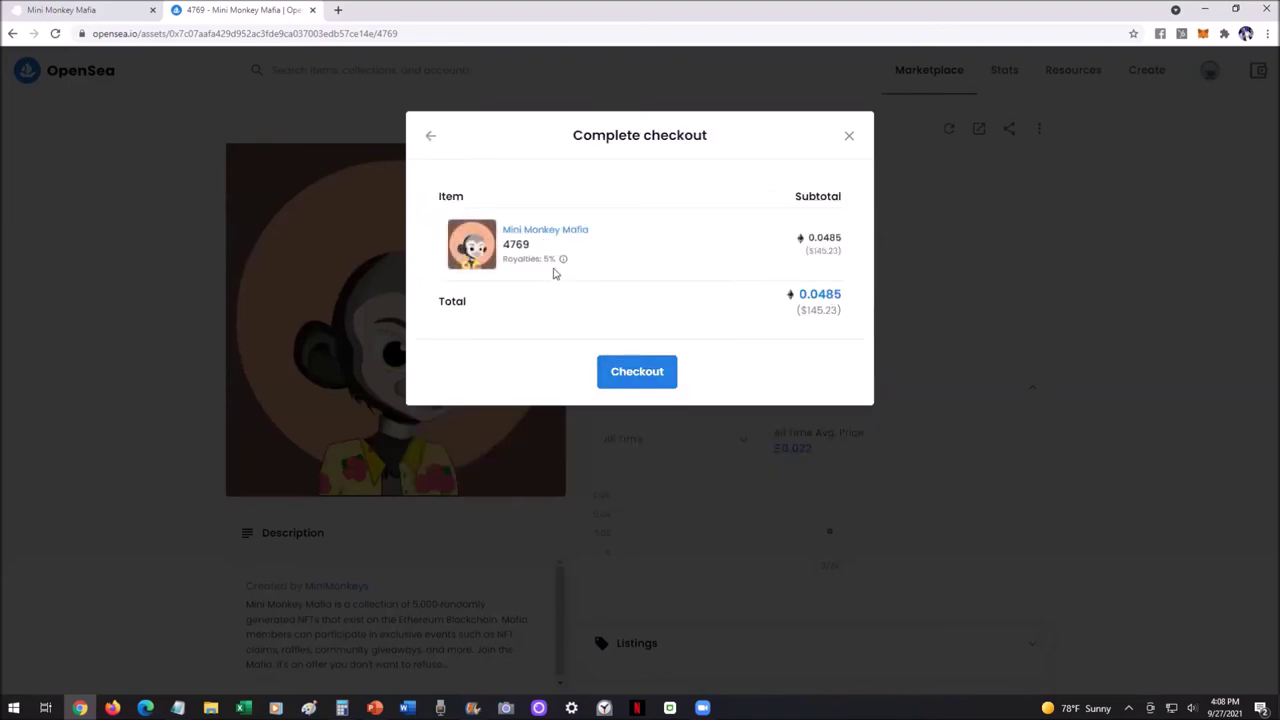
{"action": "mouse_move", "coordinate": [561, 268]}
Close the Complete checkout modal without buying
{"action": "left_click", "coordinate": [849, 138]}
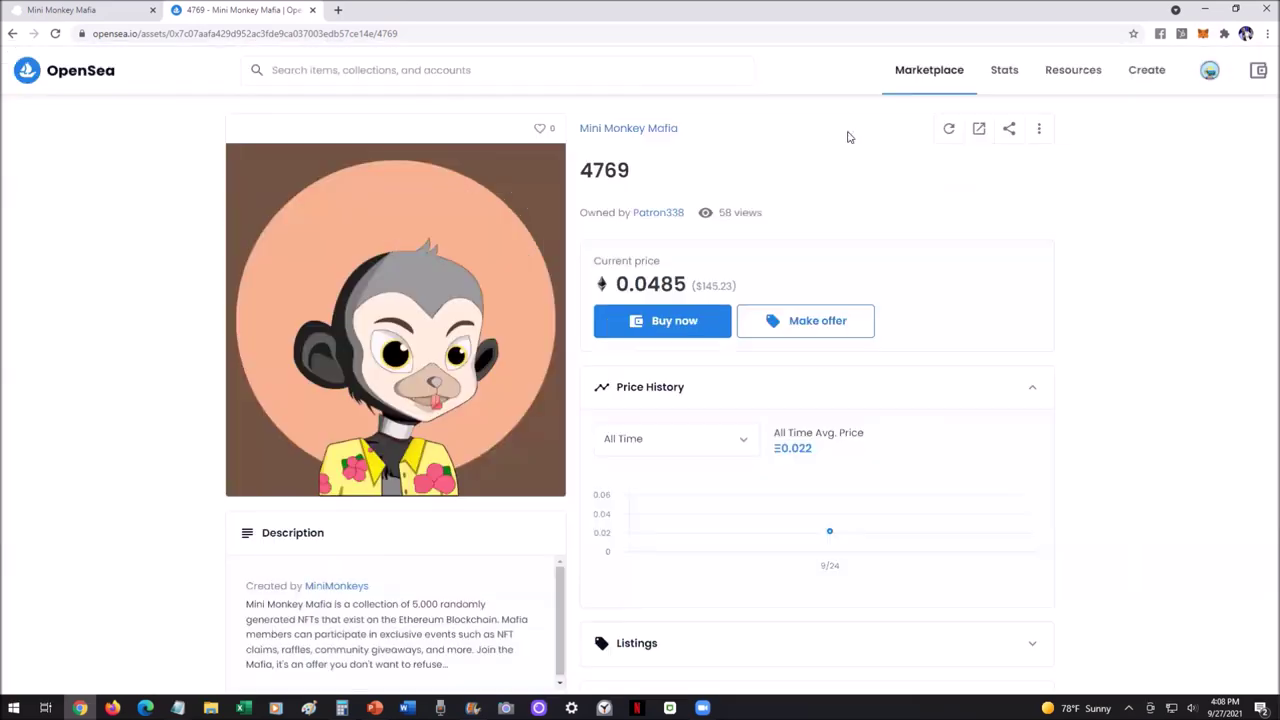
{"action": "scroll", "coordinate": [1163, 351], "scroll_direction": "down", "scroll_amount": 5}
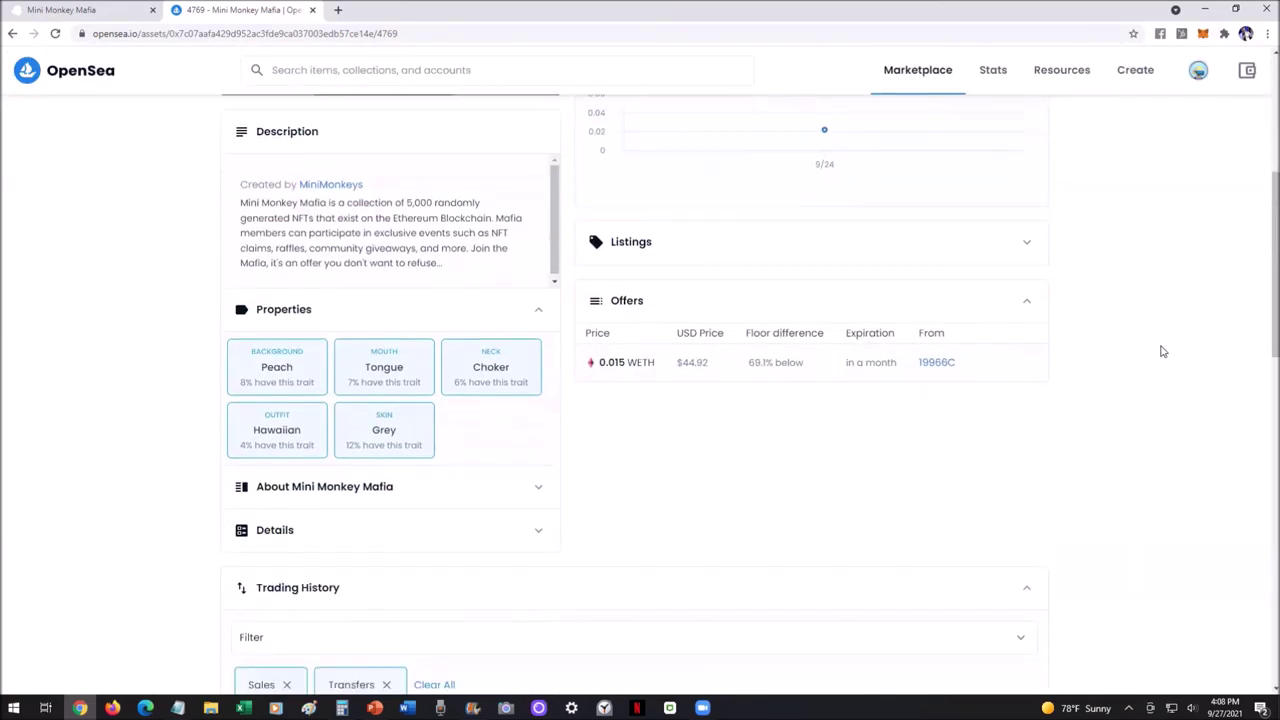
{"action": "scroll", "coordinate": [1163, 351], "scroll_direction": "up", "scroll_amount": 5}
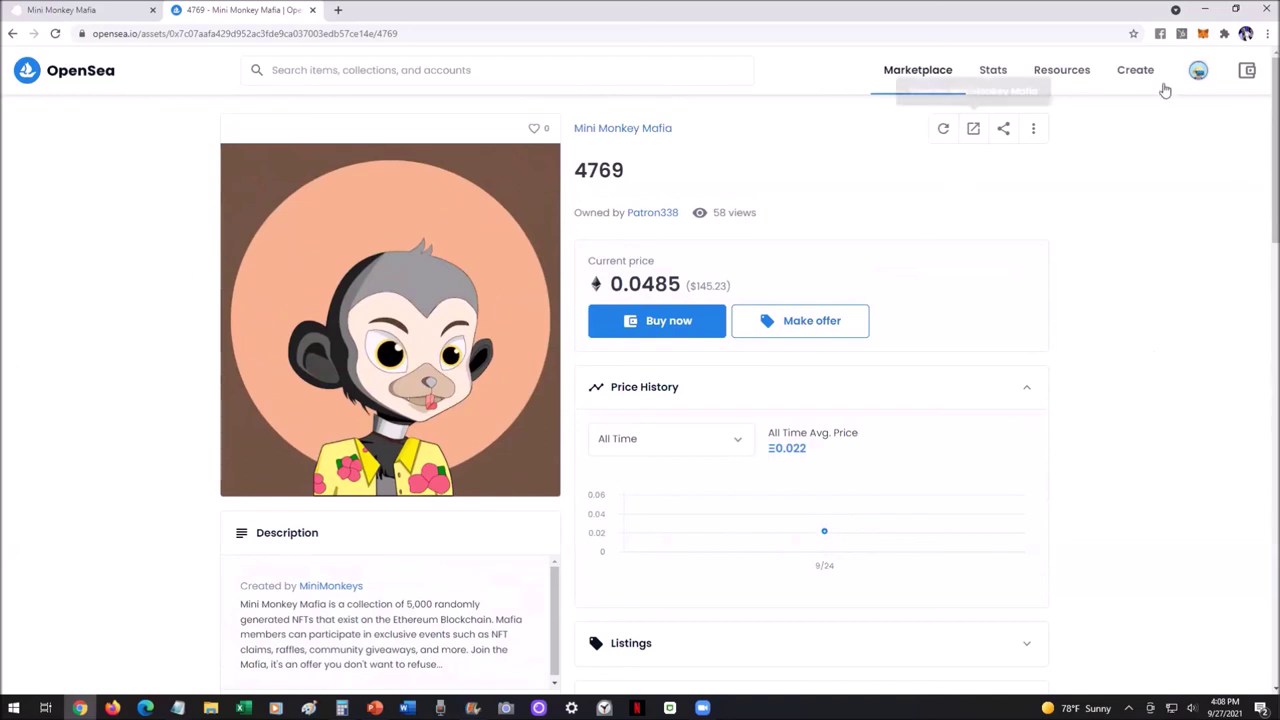
Choose Profile from the avatar menu, then return to the monkeymafia.co tab
{"action": "mouse_move", "coordinate": [1195, 77]}
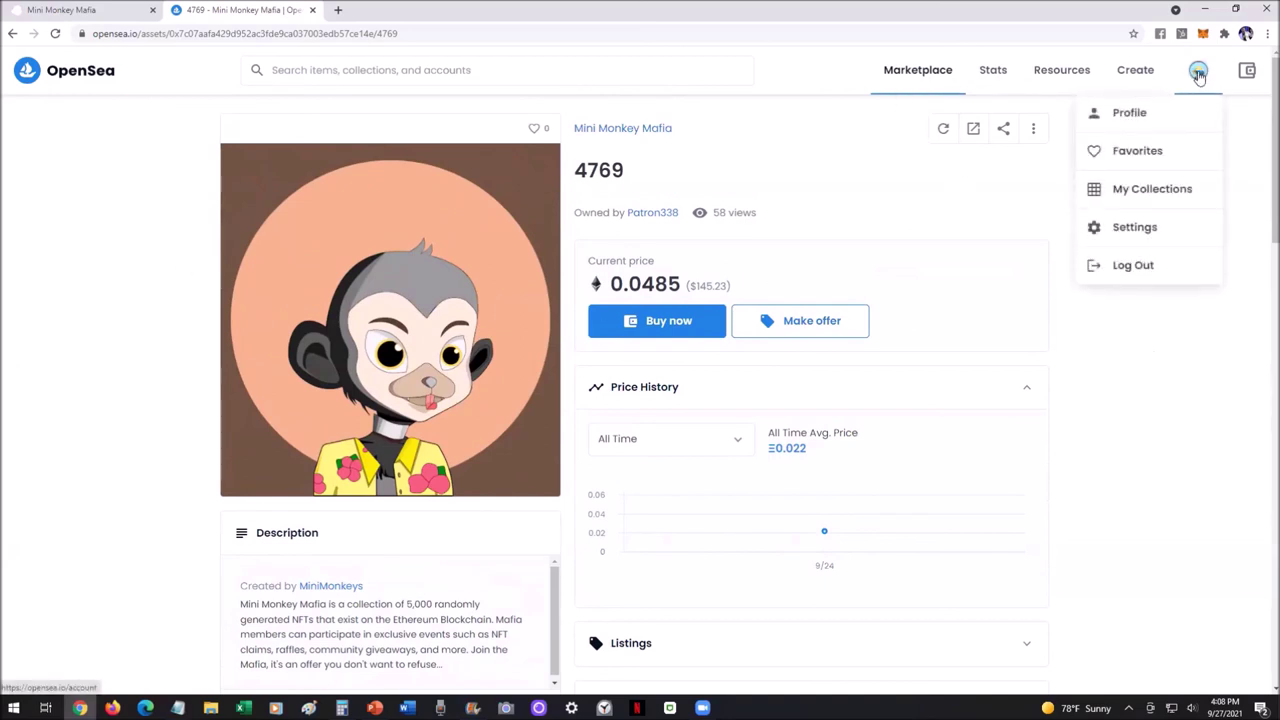
{"action": "left_click", "coordinate": [1198, 77]}
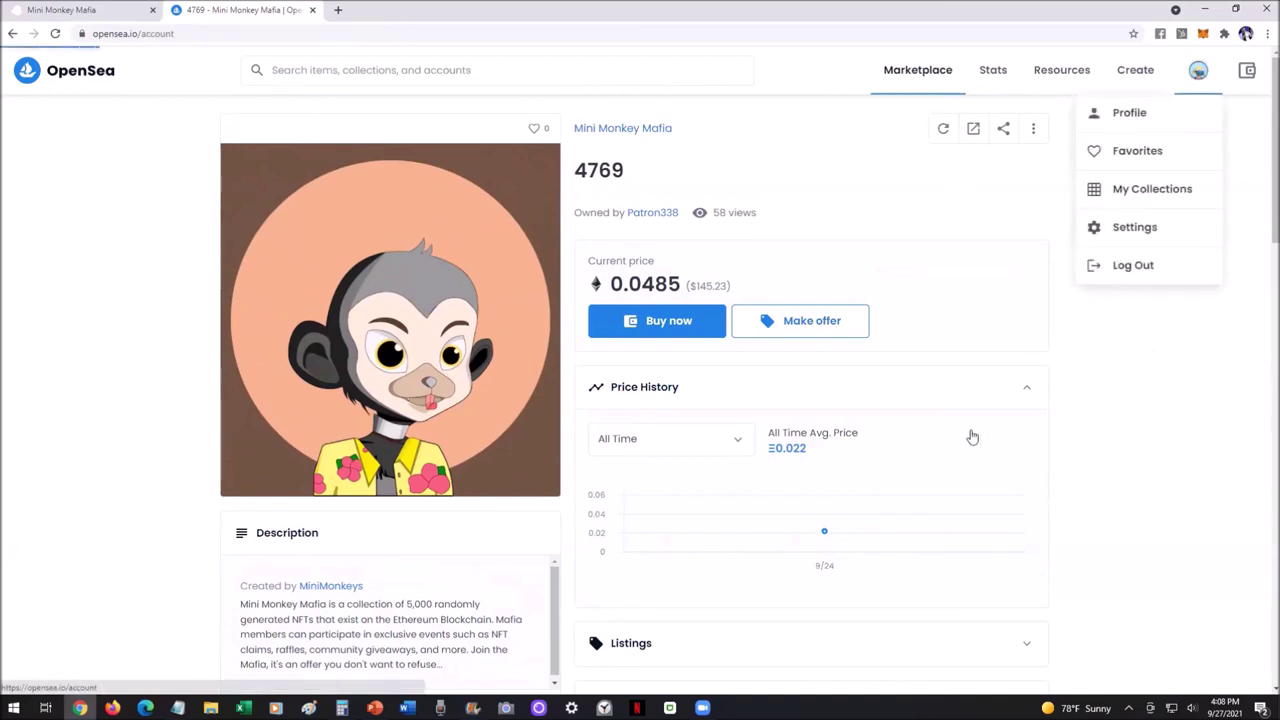
{"action": "left_click", "coordinate": [88, 15]}
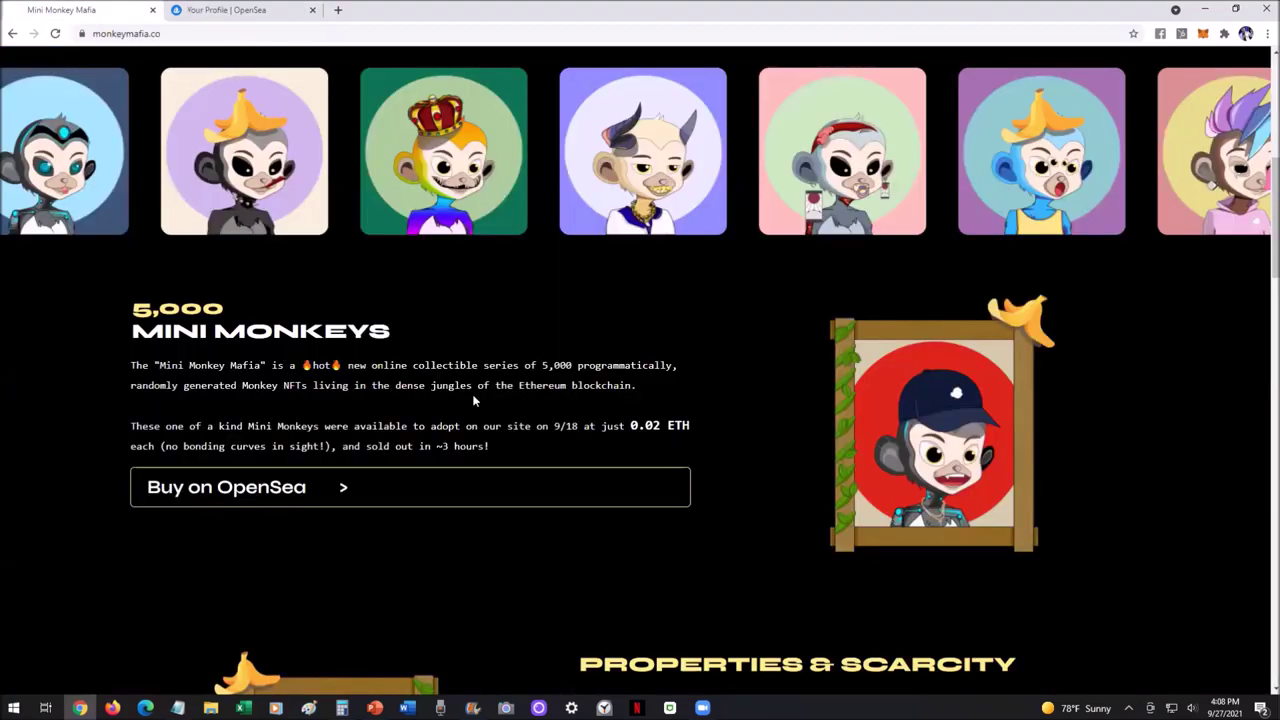
Scroll up to the 'Welcome to the Mini Monkey Mafia' hero section with Buy Now
{"action": "scroll", "coordinate": [450, 372], "scroll_direction": "up", "scroll_amount": 3}
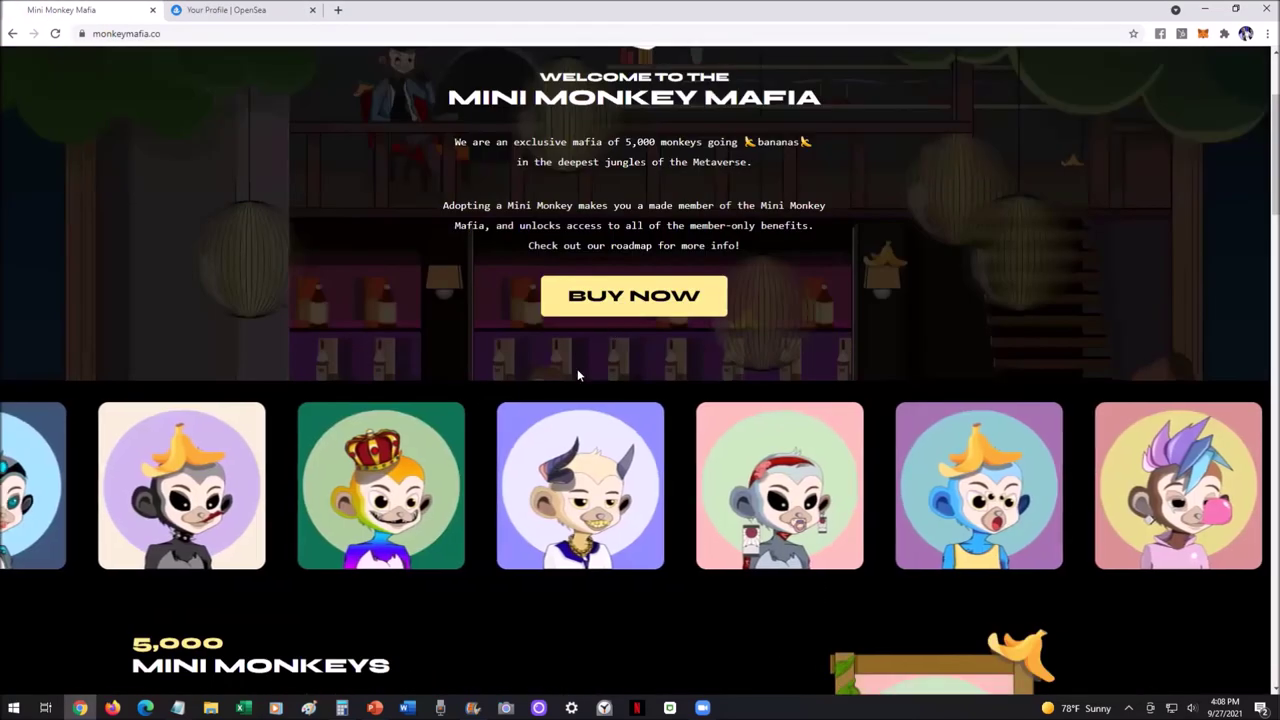
{"action": "scroll", "coordinate": [166, 371], "scroll_direction": "up", "scroll_amount": 2}
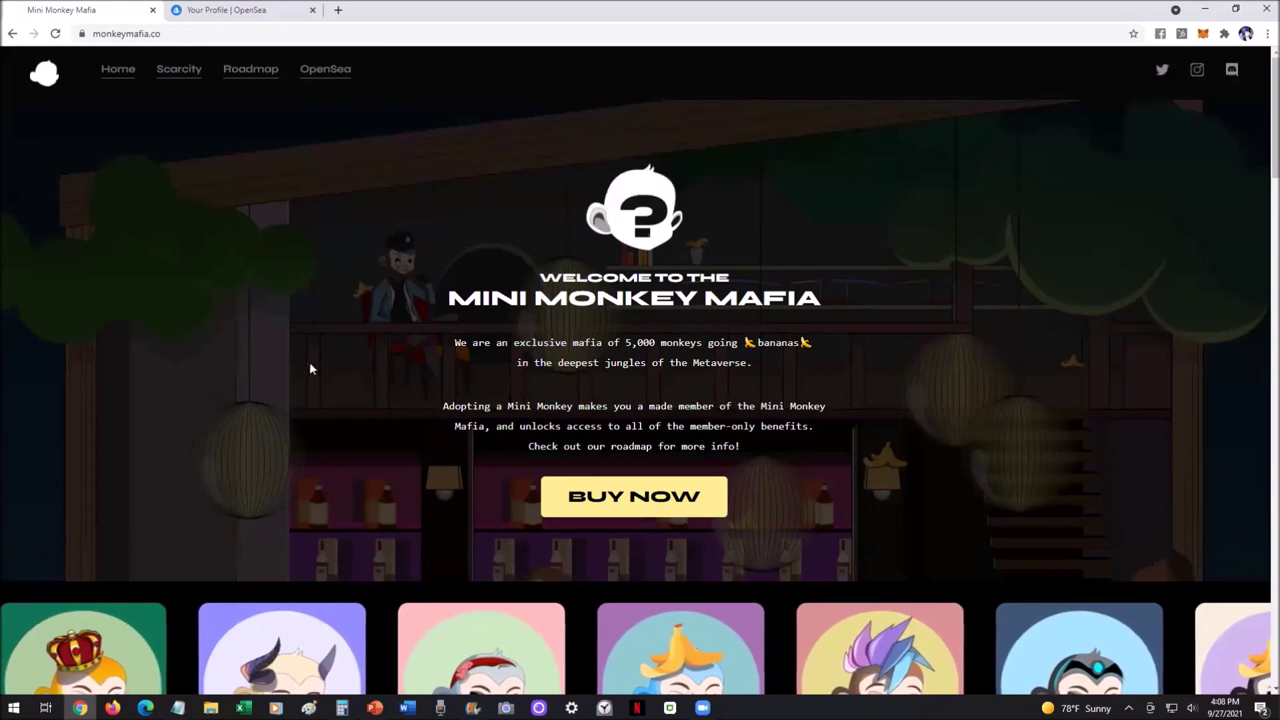